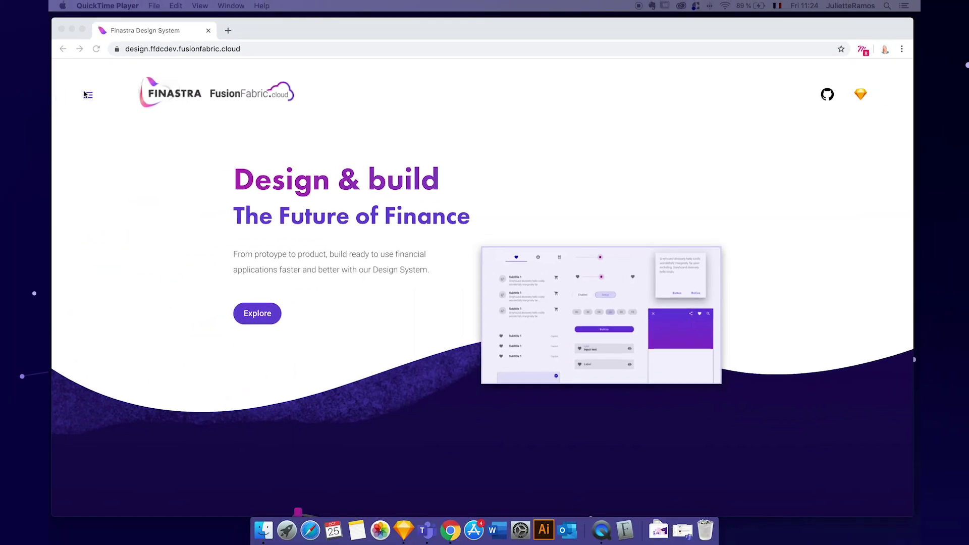
Open the sidebar menu on the Finastra Design System home page.
click(87, 100)
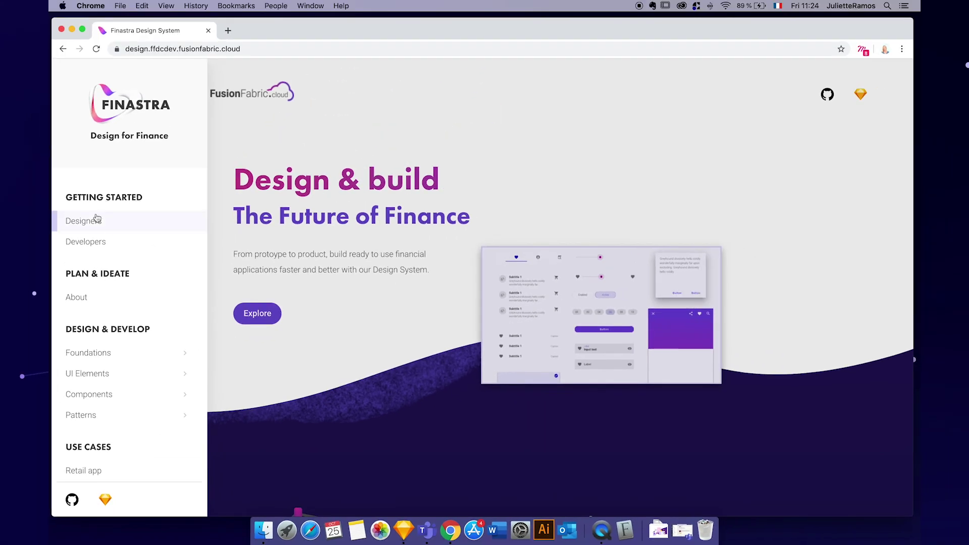
From the Designers page, save the Design UI kit as finastra-design-kit-master.zip on the Desktop.
click(85, 221)
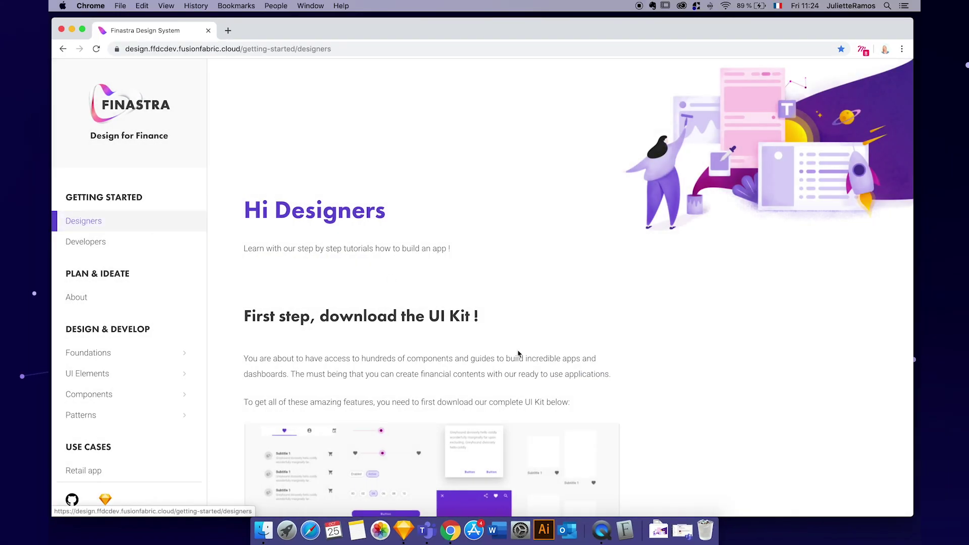
scroll(532, 359, down, 3)
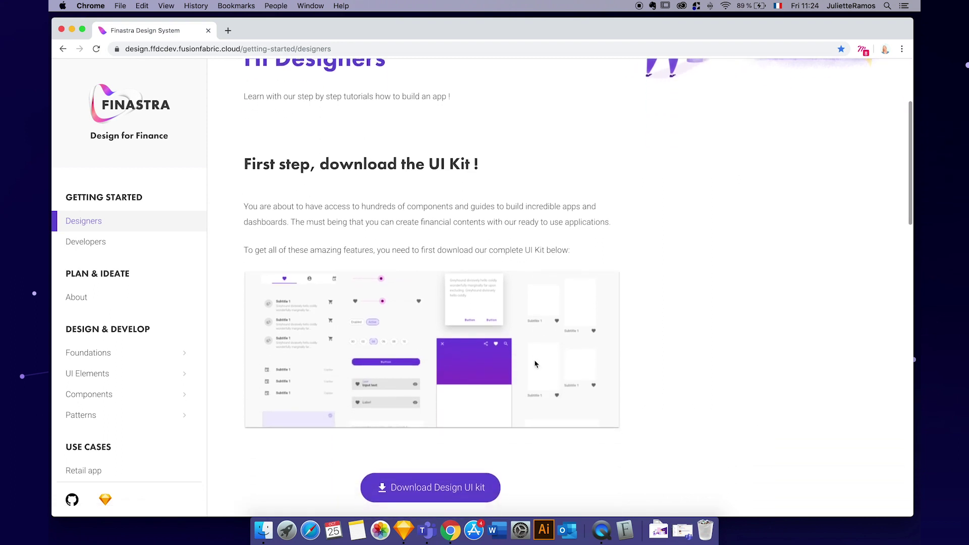
scroll(534, 363, down, 1)
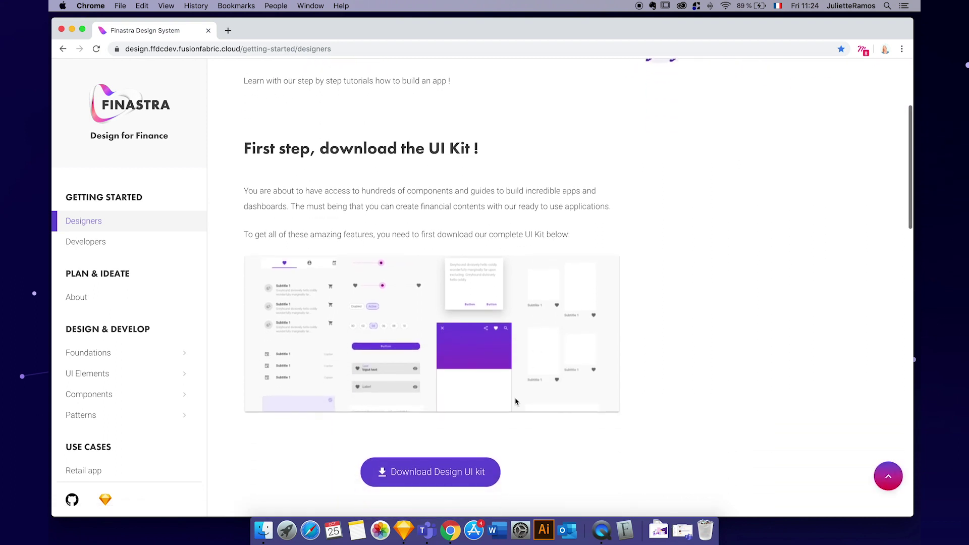
click(422, 471)
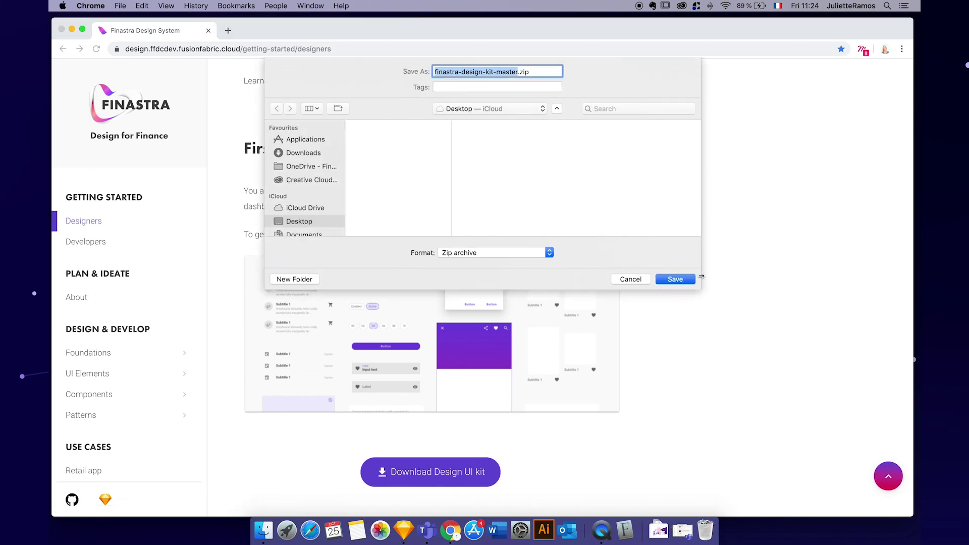
click(677, 279)
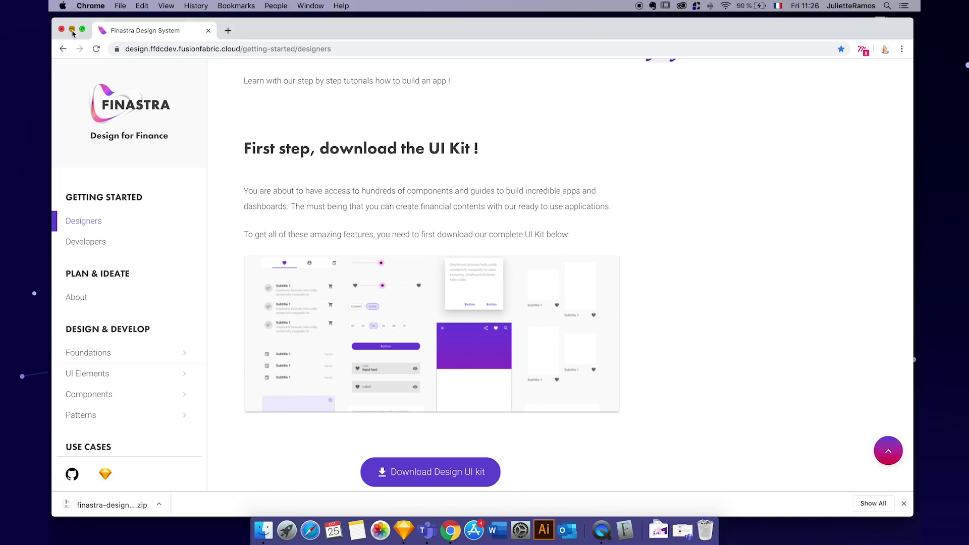
Extract finastra-design-kit-master.zip on the Desktop, trash the zip, and open the extracted folder.
click(71, 29)
drag(886, 33, 861, 128)
double_click(868, 123)
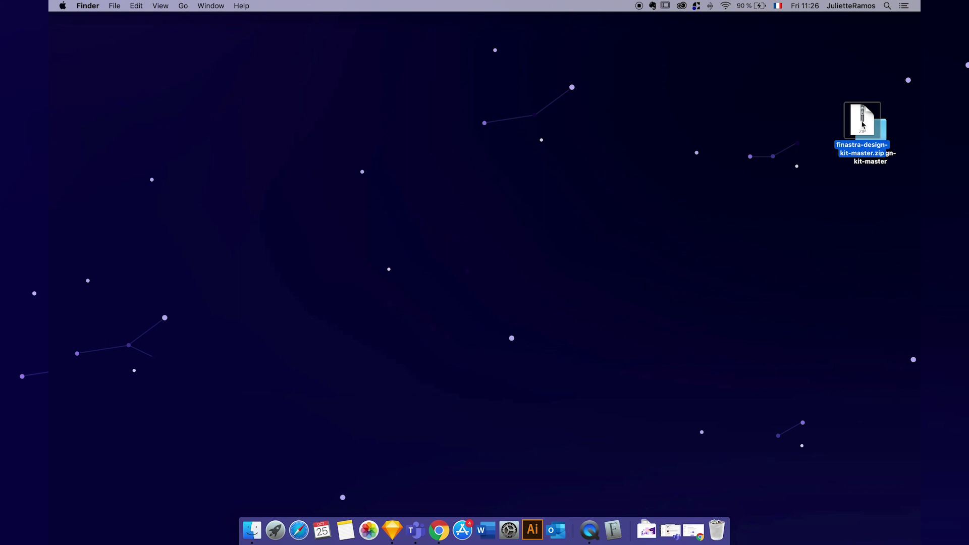
key(super+BackSpace)
drag(867, 127, 474, 225)
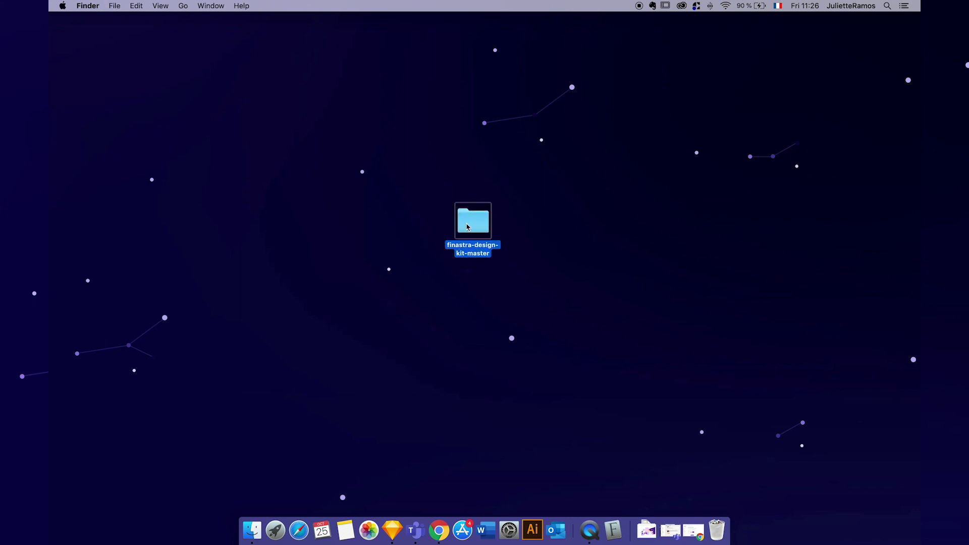
double_click(474, 224)
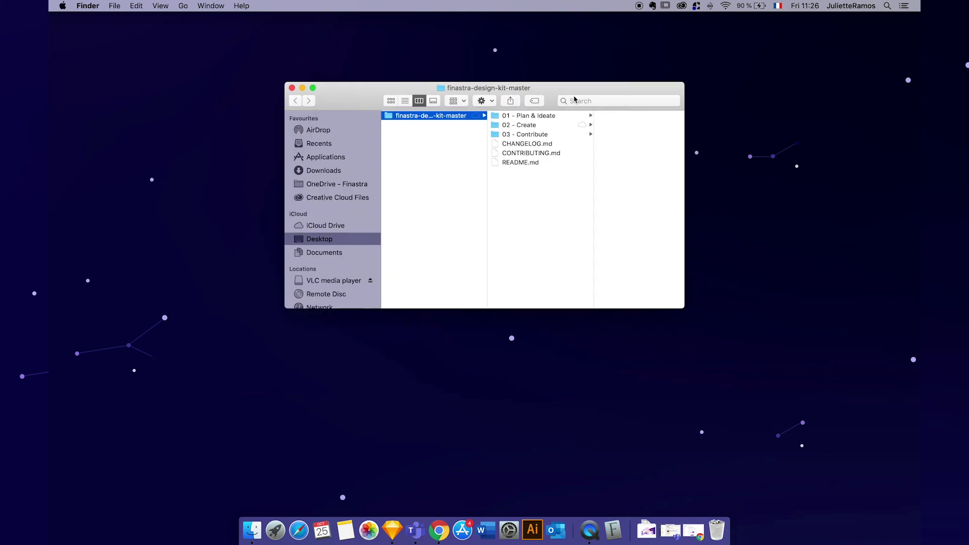
Browse 02 - Create > 01 - UI Kit and its Foundations, Components, Icons and Fonts folders.
click(540, 118)
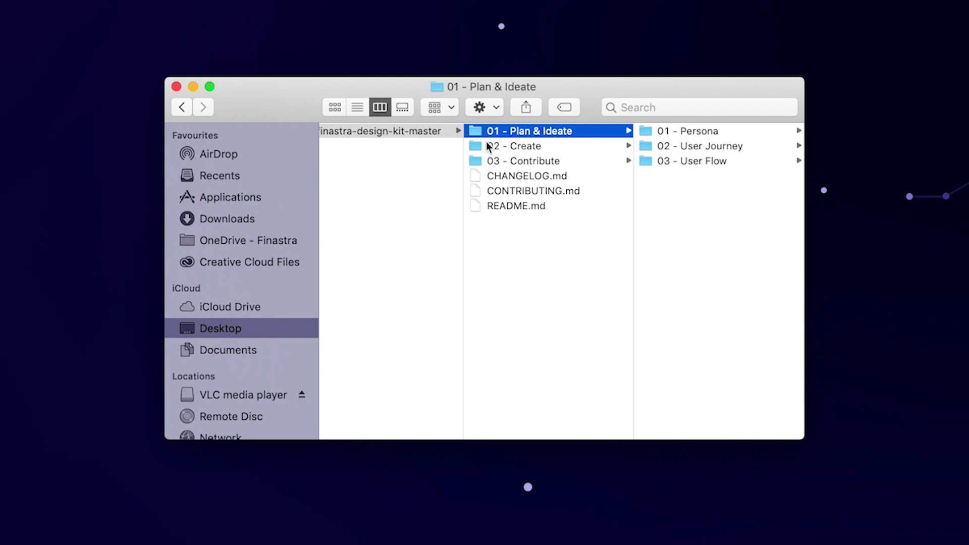
click(543, 148)
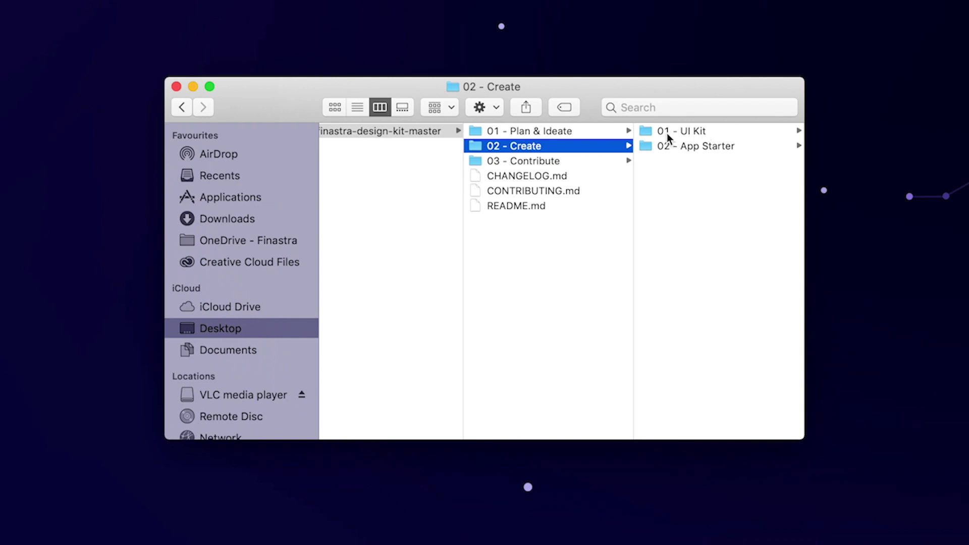
click(706, 132)
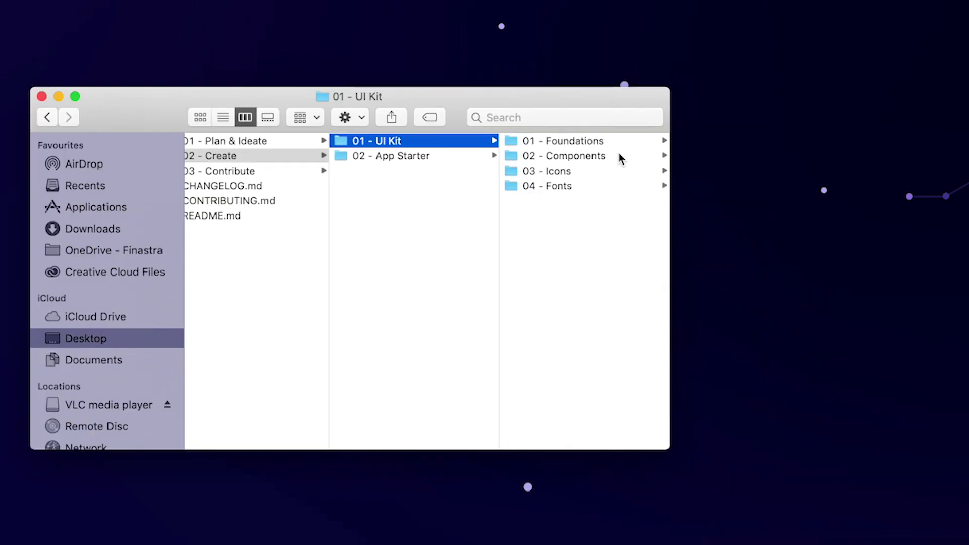
drag(670, 234, 751, 243)
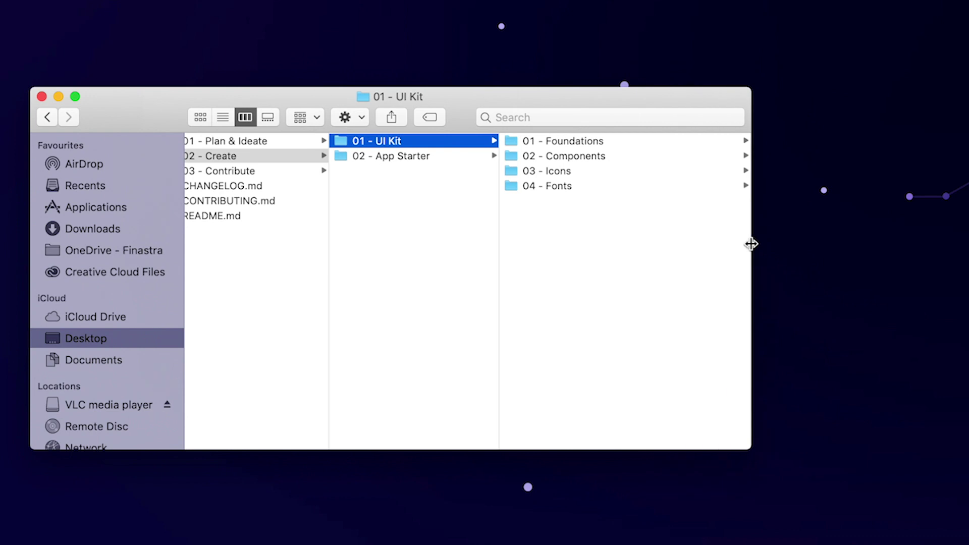
click(569, 142)
click(344, 155)
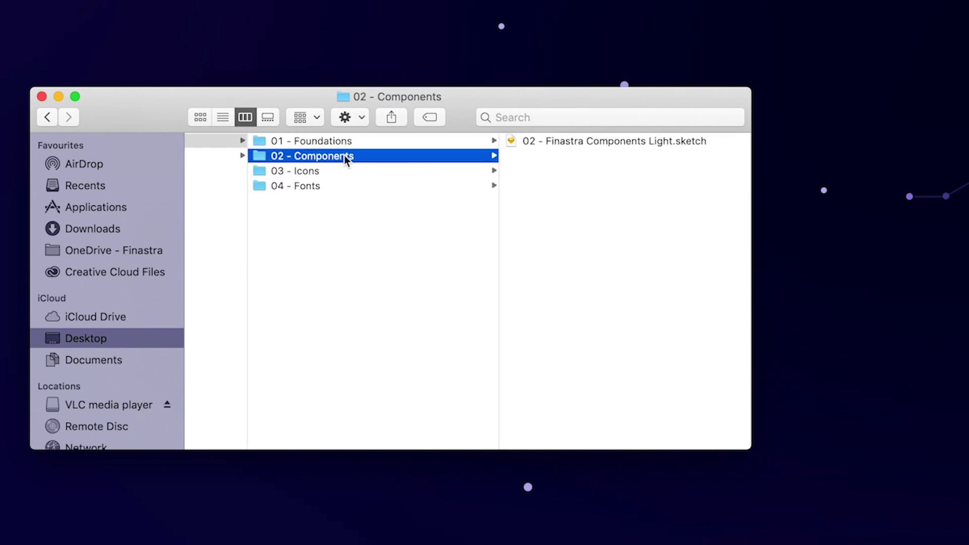
click(326, 172)
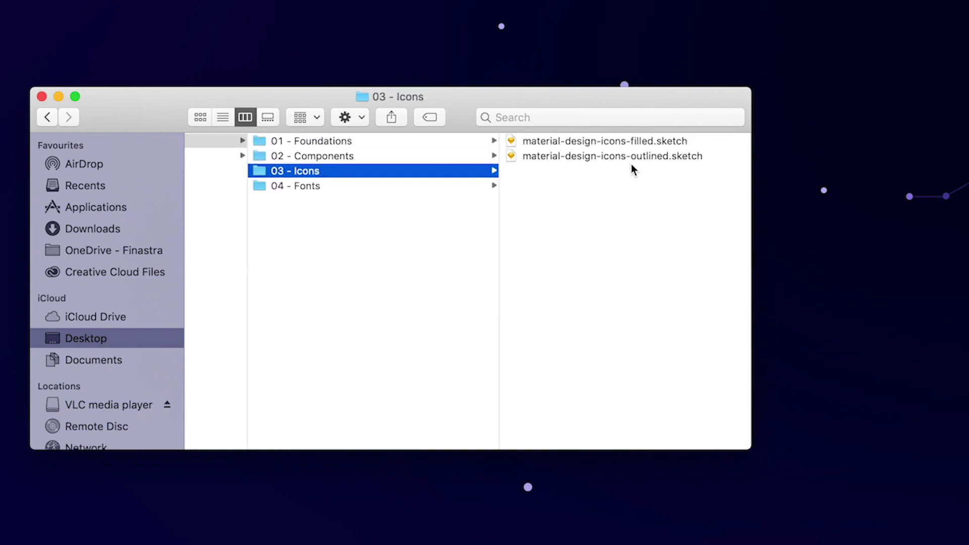
click(326, 186)
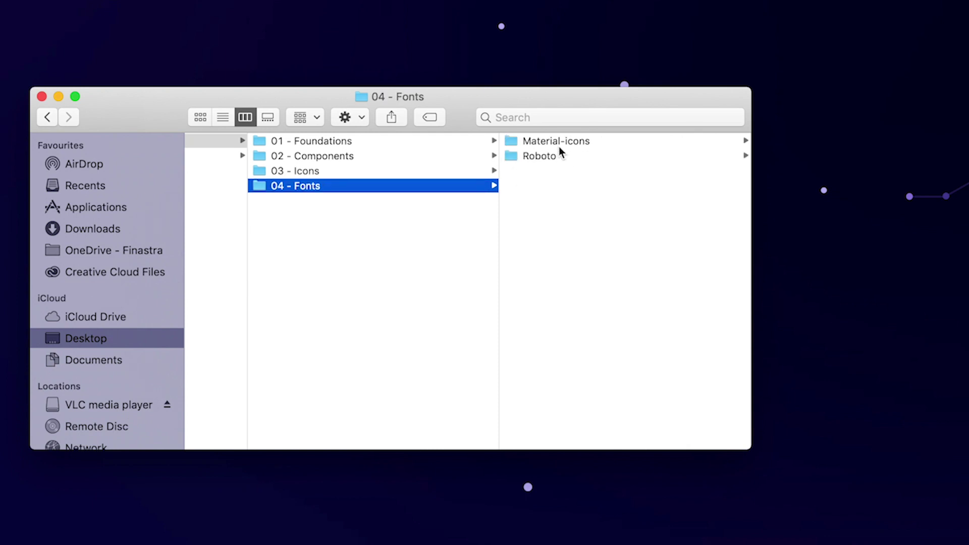
Inspect the Material-icons and Roboto font files, then review the Foundations, Components and Icons Sketch files.
click(560, 146)
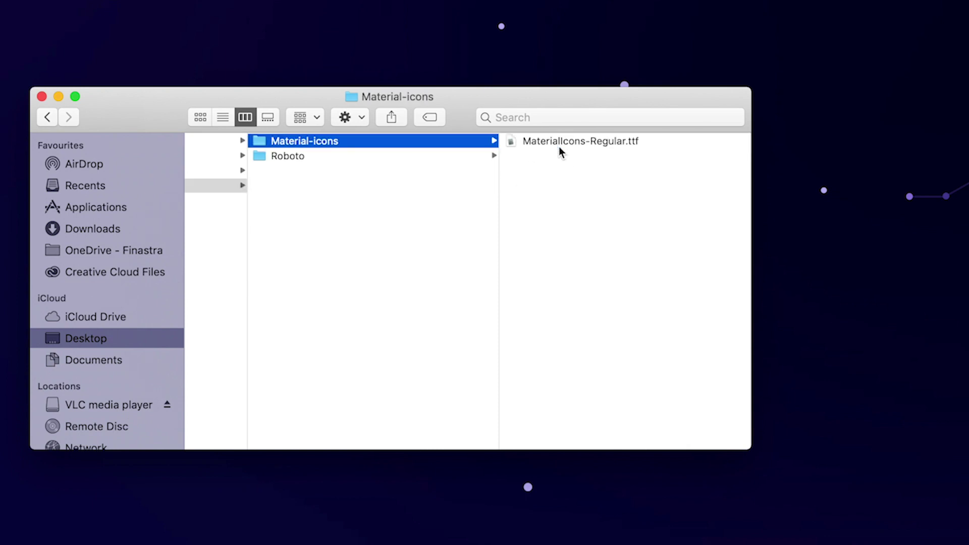
click(319, 158)
key(Left)
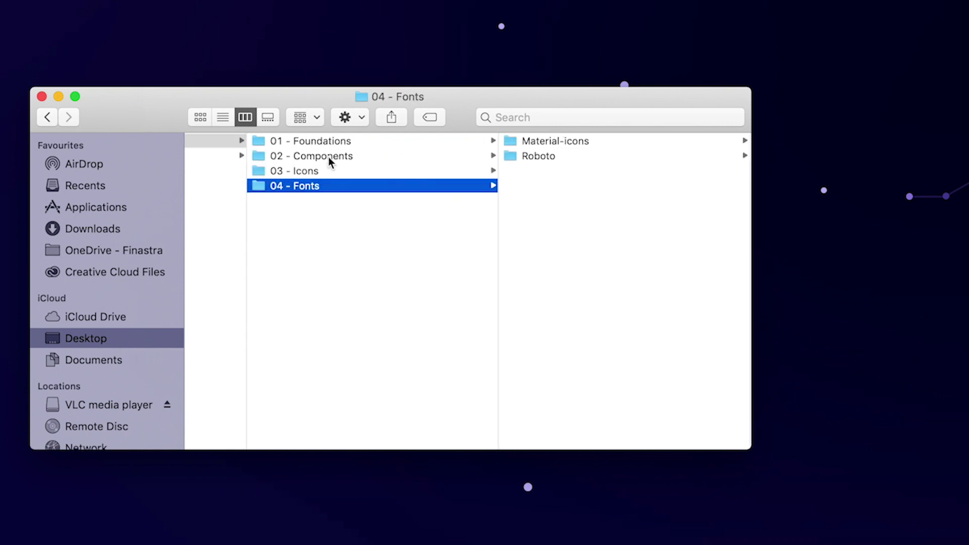
click(384, 142)
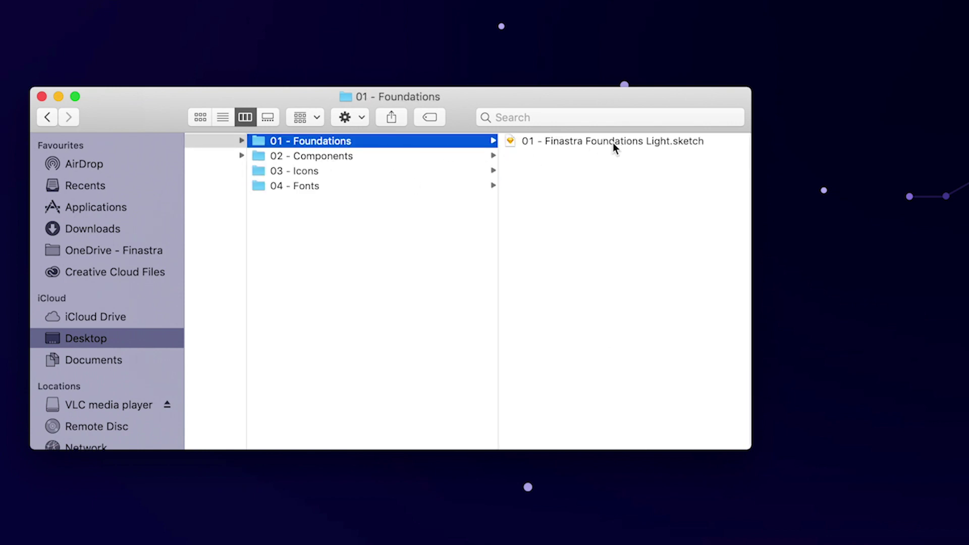
click(392, 155)
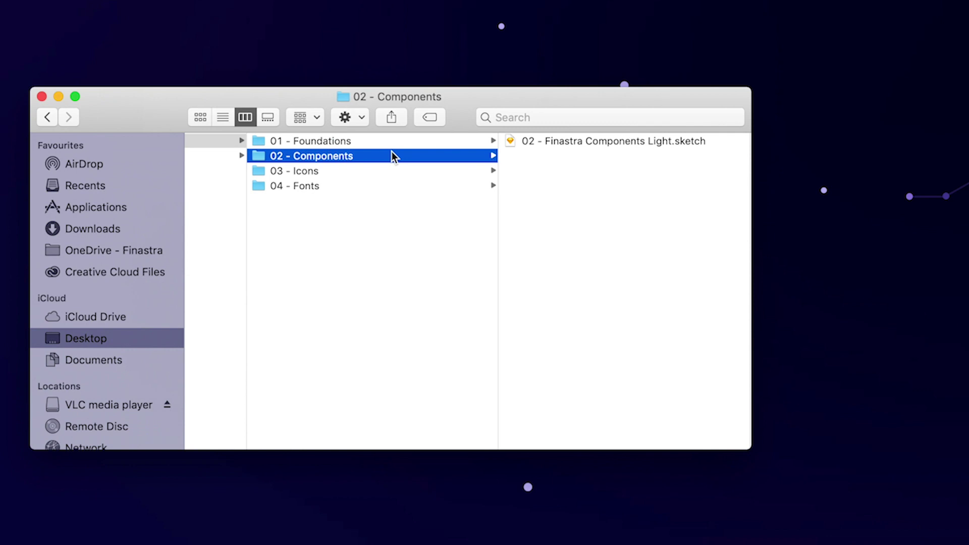
click(432, 171)
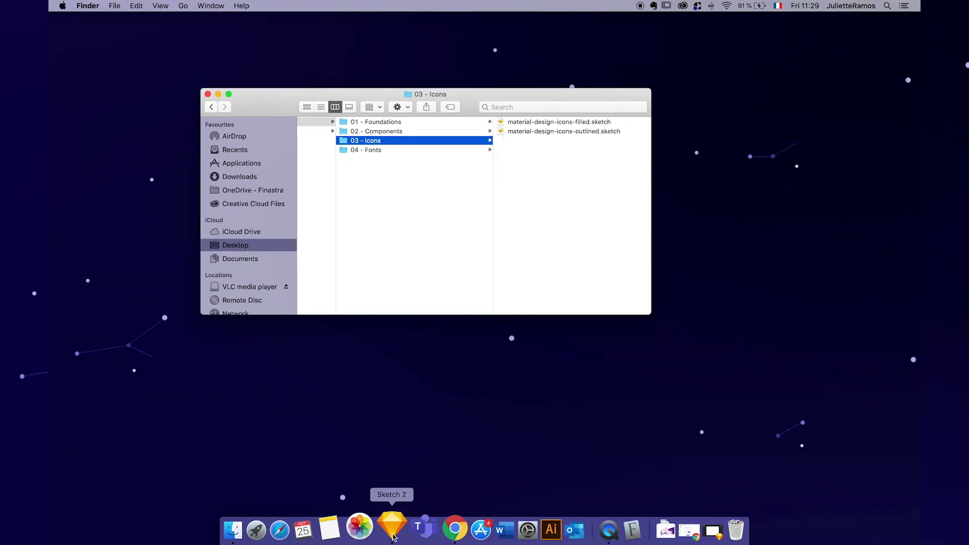
In Sketch, open Plugins > Manage Plugins and show the Libraries preferences.
click(394, 534)
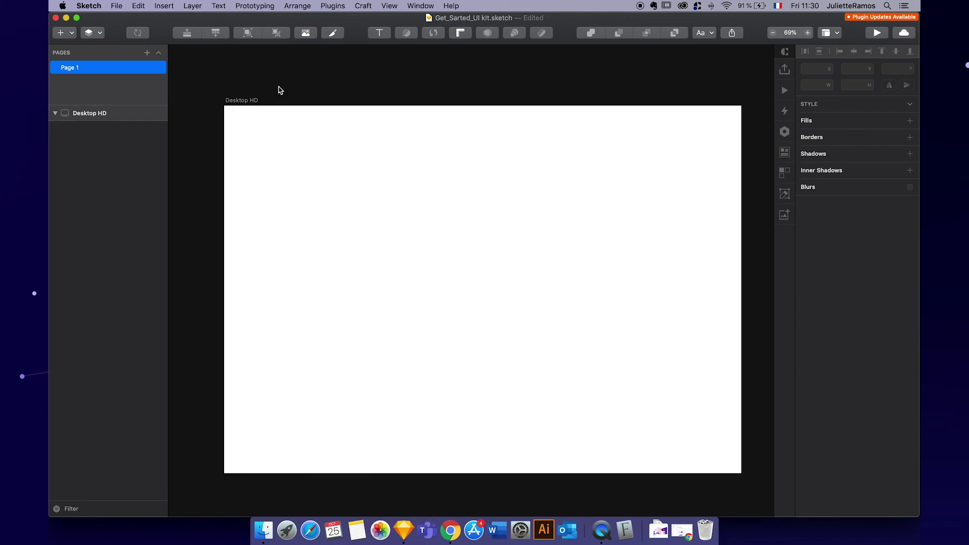
click(327, 7)
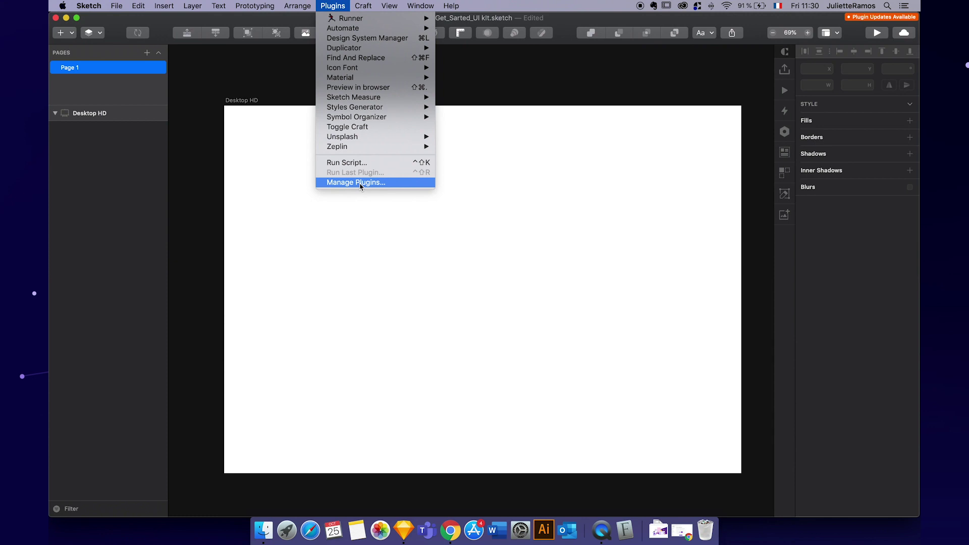
click(391, 184)
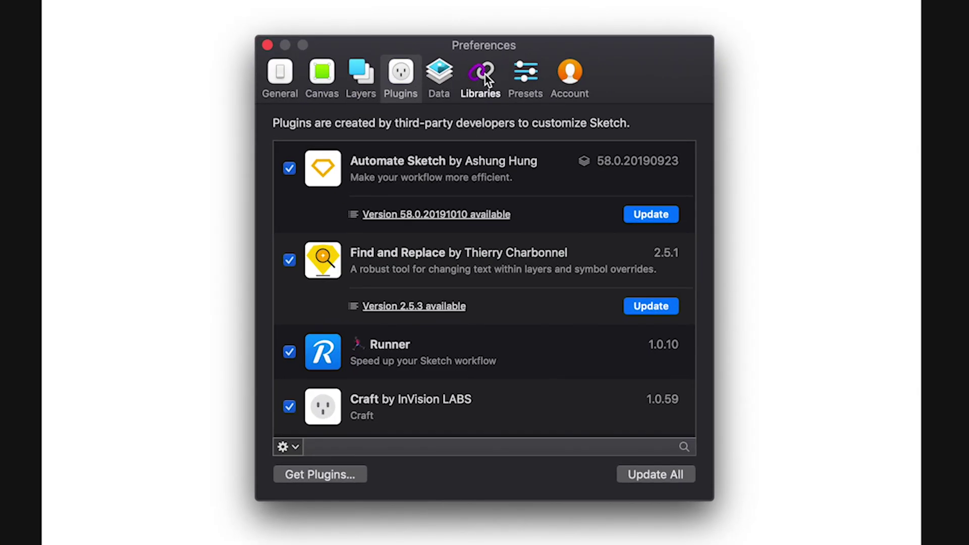
click(485, 74)
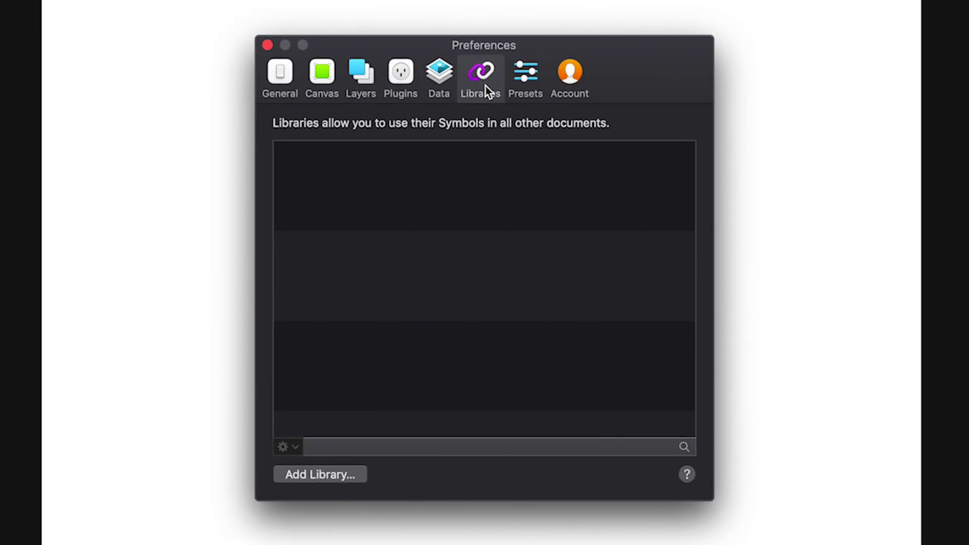
Add the Finastra Foundations Light file from 01 - UI Kit > 01 - Foundations as a library.
click(356, 476)
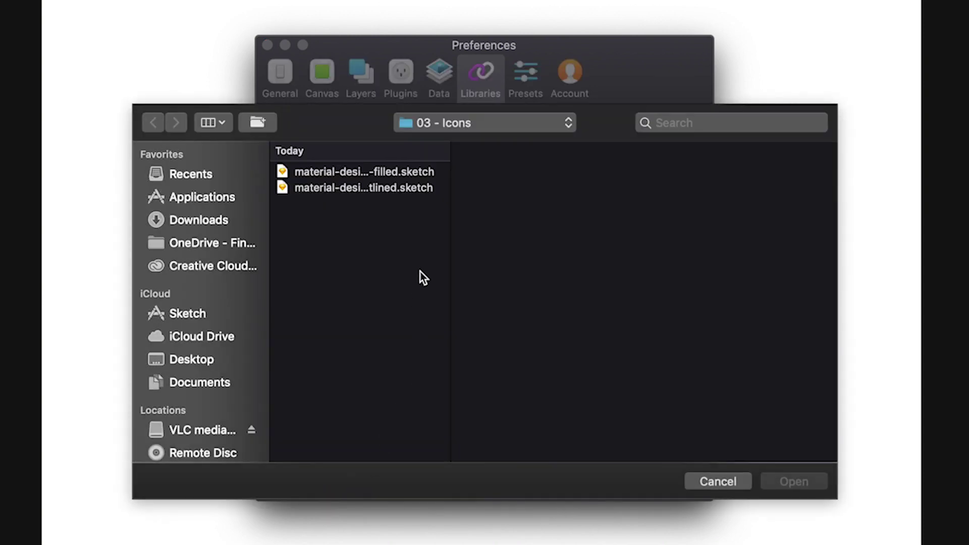
click(456, 128)
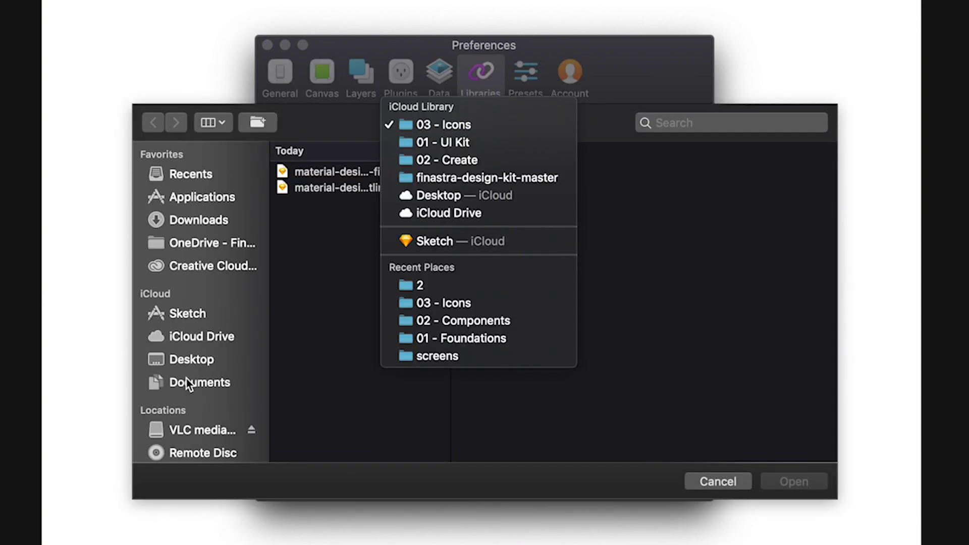
click(186, 358)
click(184, 358)
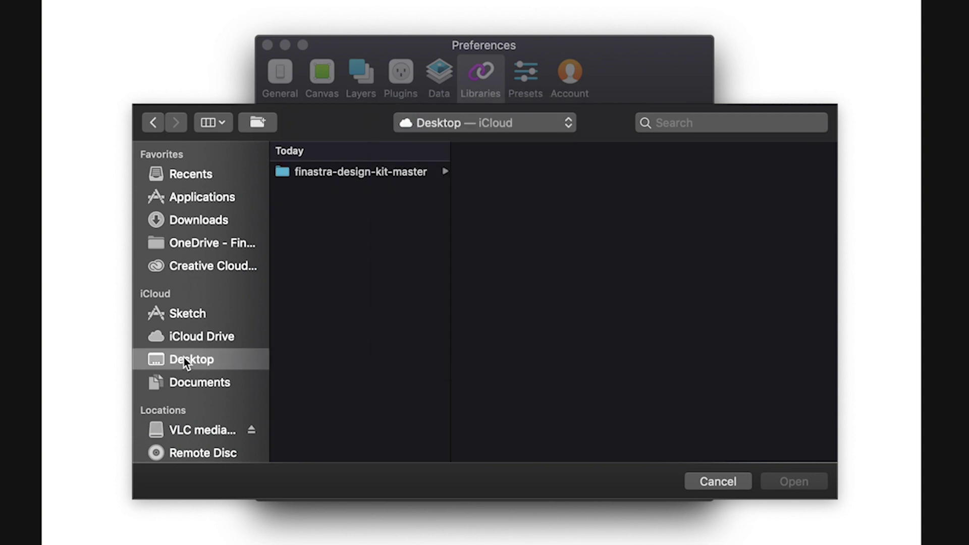
click(398, 172)
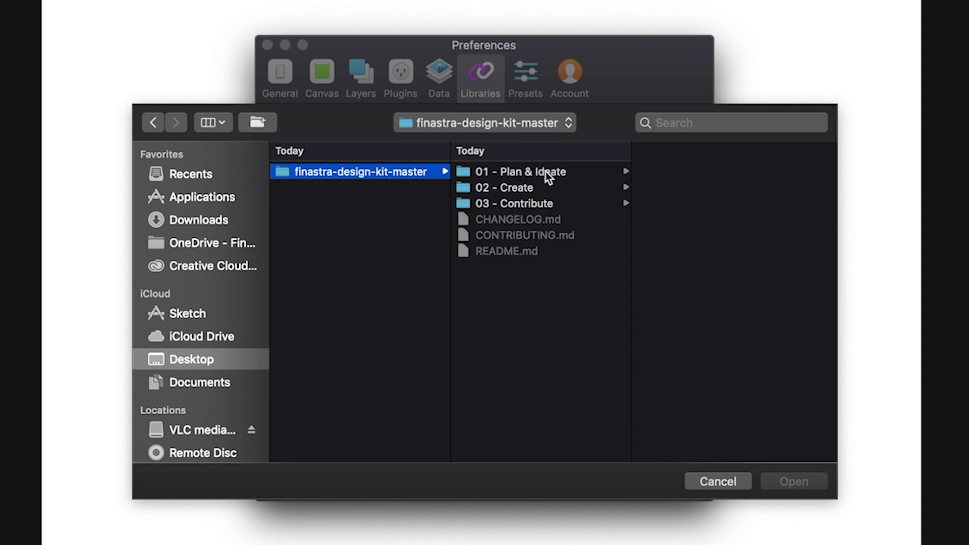
click(546, 172)
click(564, 187)
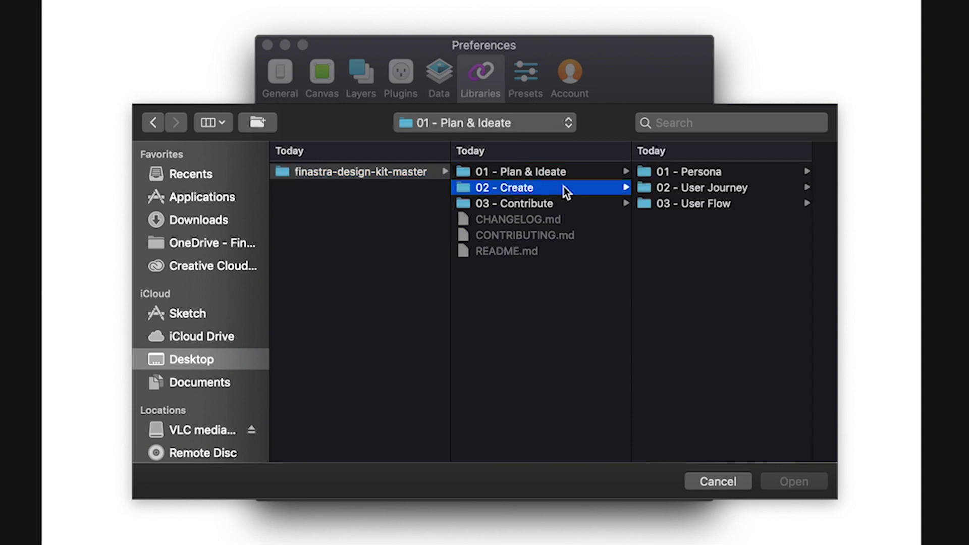
click(689, 173)
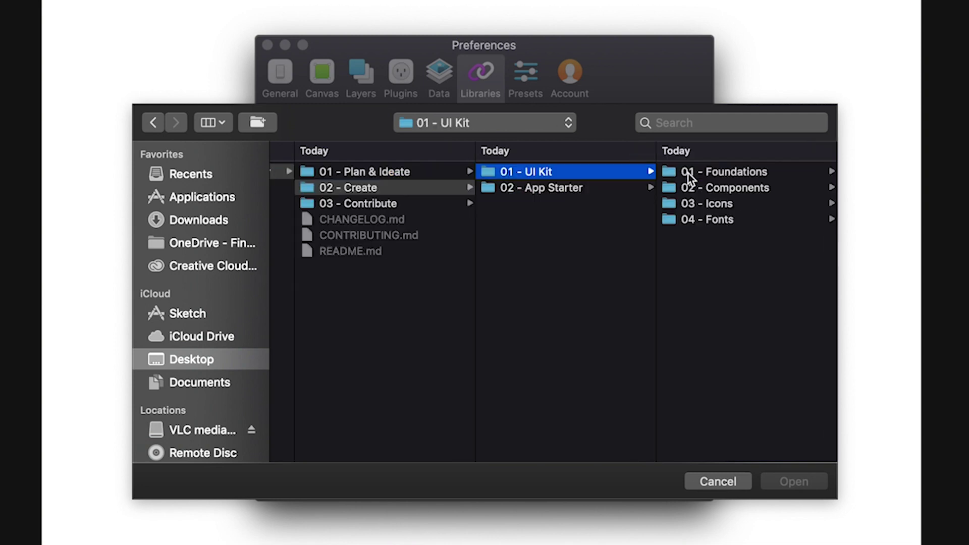
click(748, 174)
click(748, 174)
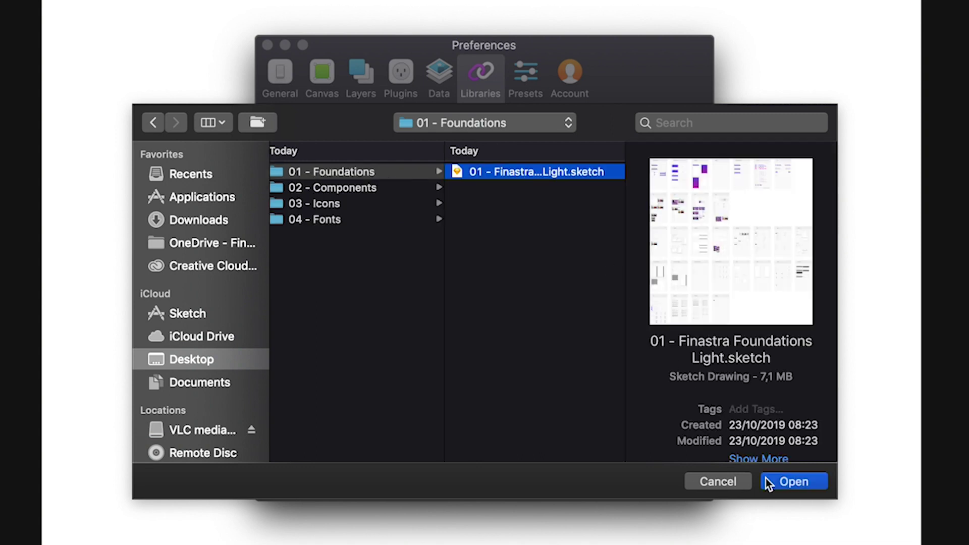
click(792, 482)
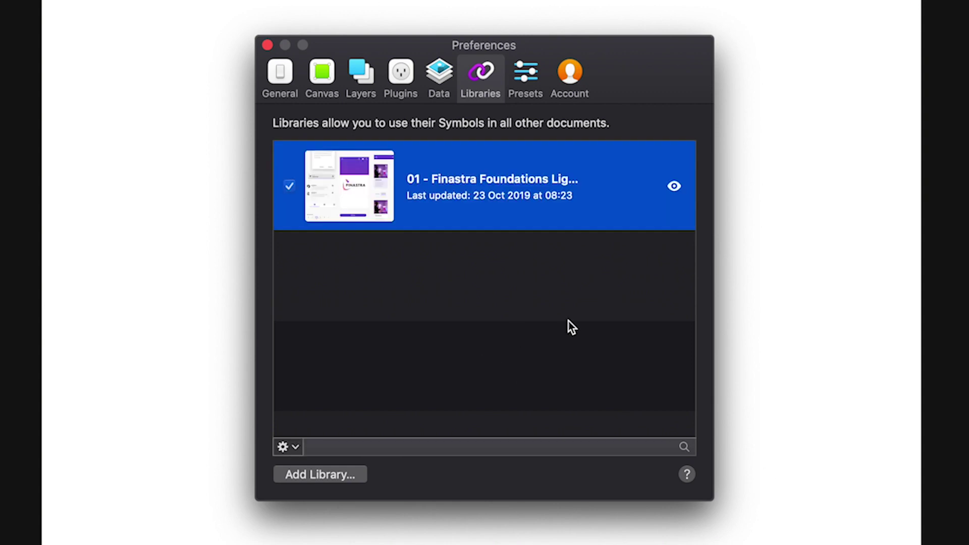
Add the Finastra Components Light file from 01 - UI Kit > 02 - Components as a library.
click(319, 473)
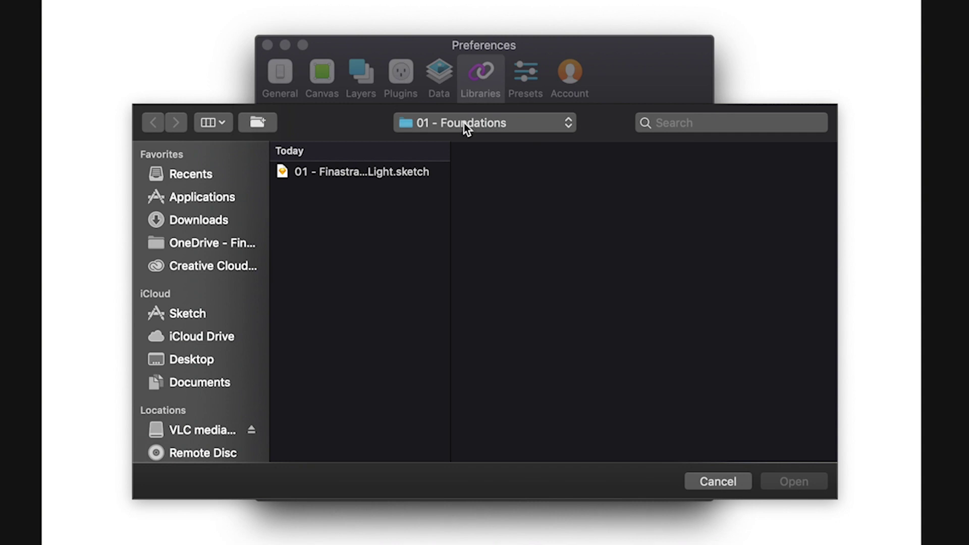
click(464, 123)
click(464, 142)
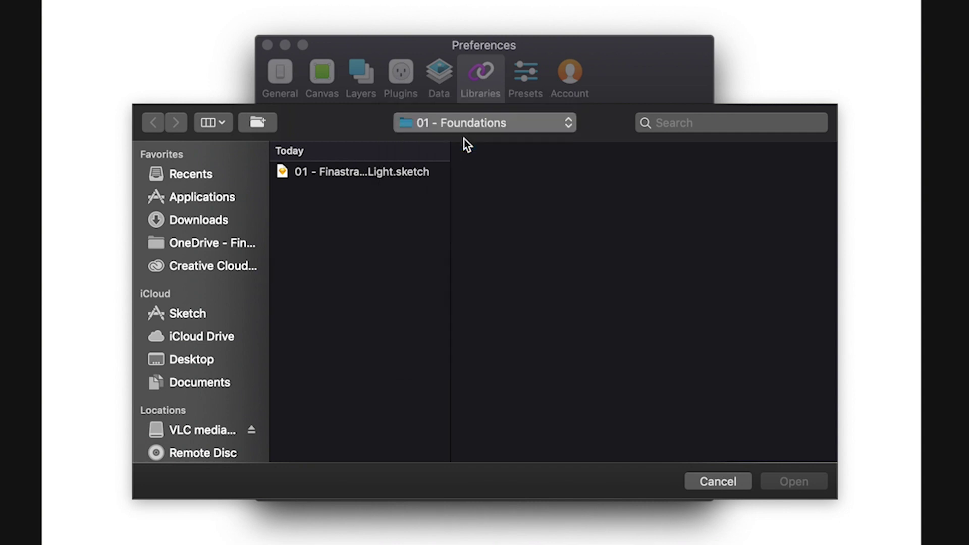
click(764, 192)
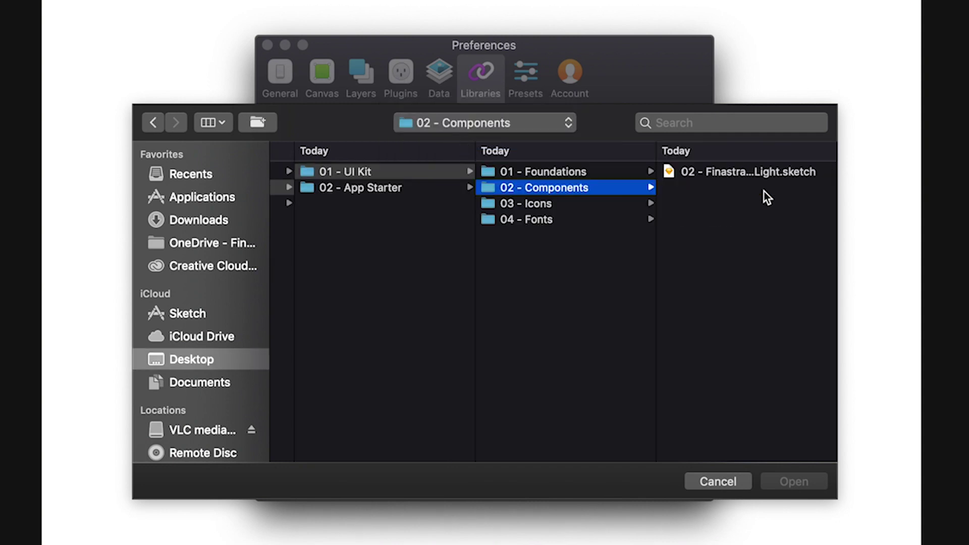
click(737, 177)
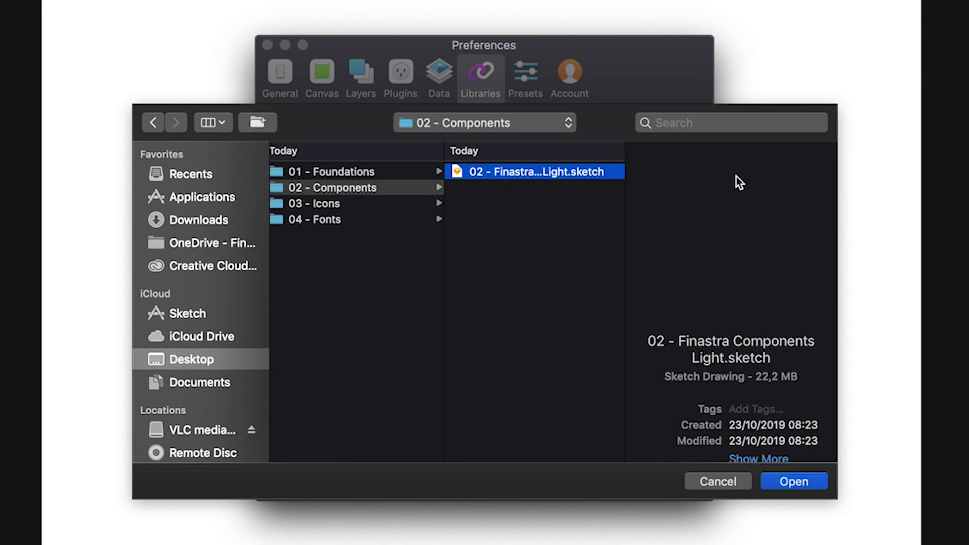
click(790, 479)
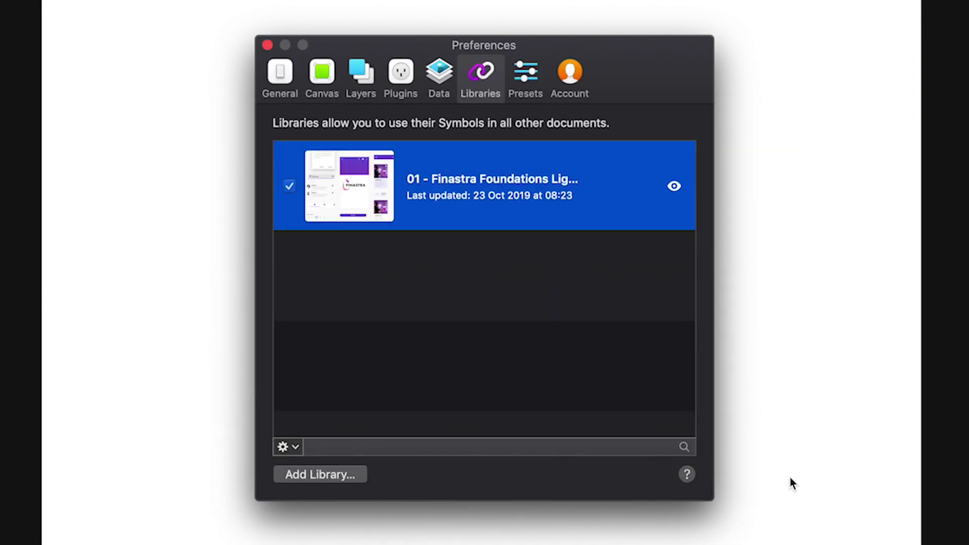
Add the filled and outlined material-design icon files from 01 - UI Kit > 03 - Icons as libraries.
click(311, 479)
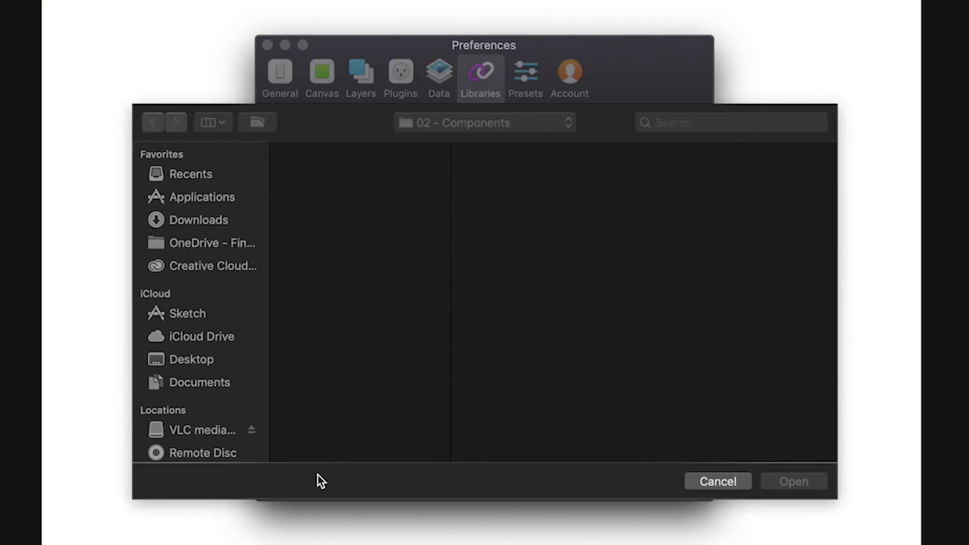
click(465, 122)
click(464, 141)
click(740, 204)
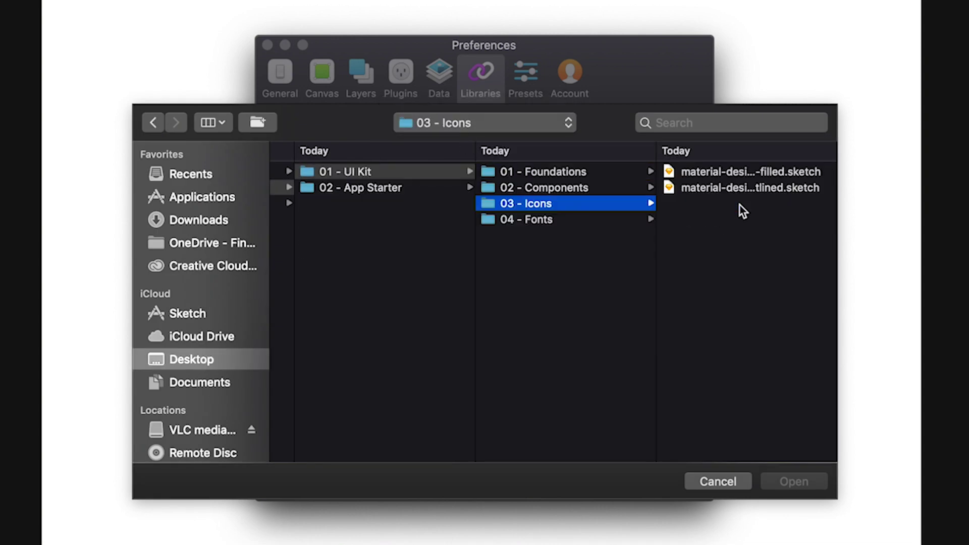
click(740, 172)
shift+click(570, 190)
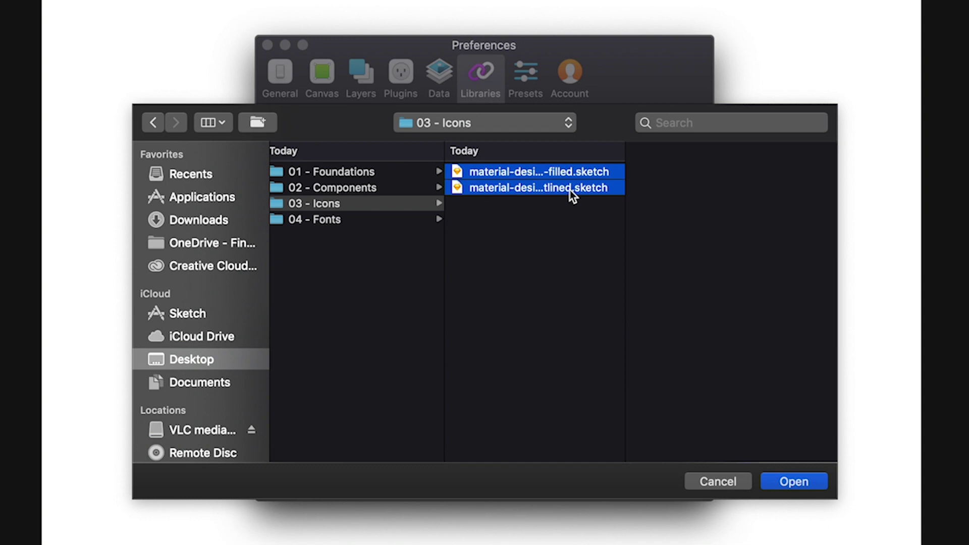
click(794, 482)
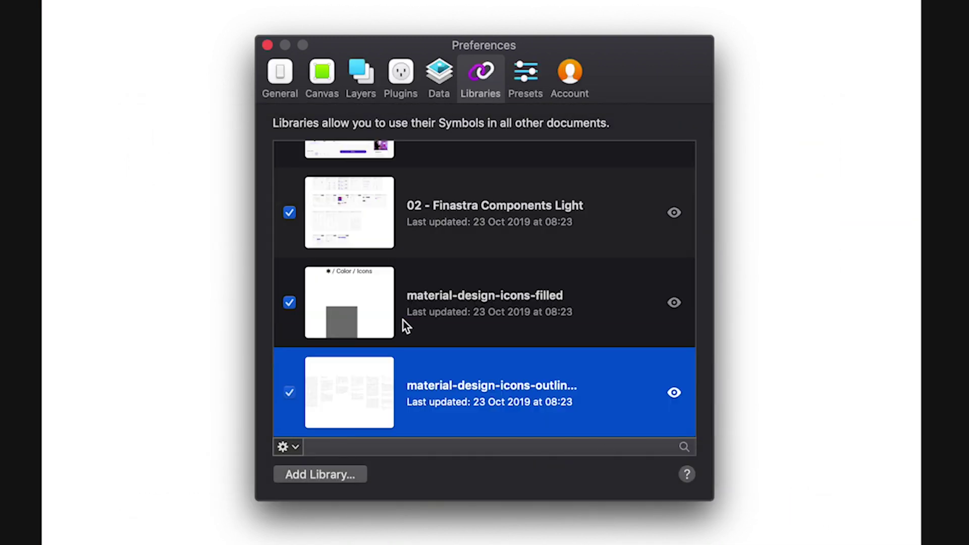
scroll(406, 326, up, 3)
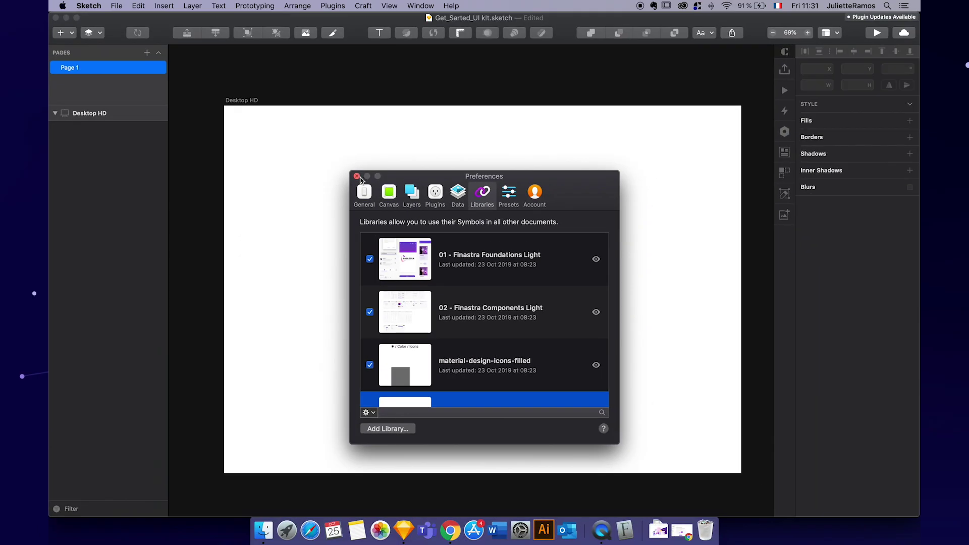
Close Preferences, select the Desktop HD artboard, and browse the Finastra and material-design symbol submenus.
click(268, 45)
click(360, 180)
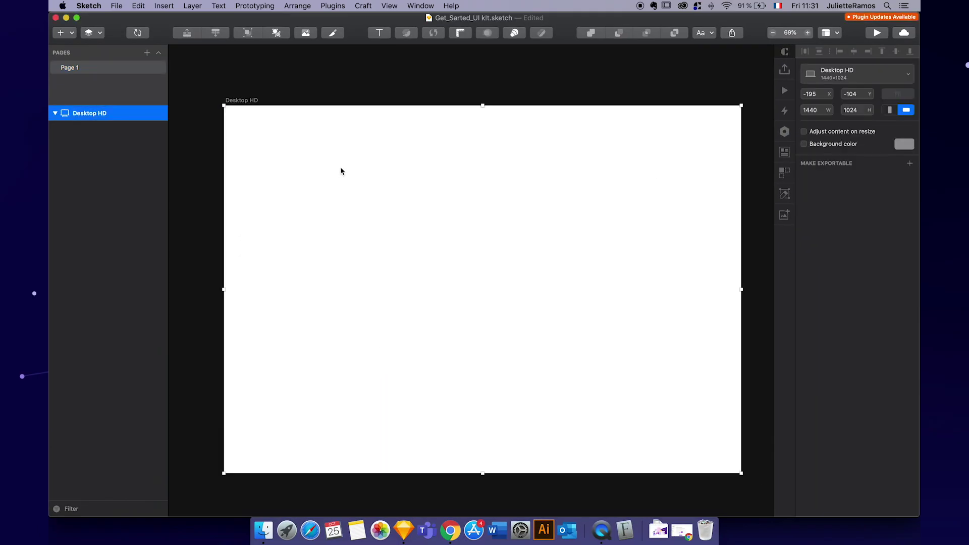
click(62, 33)
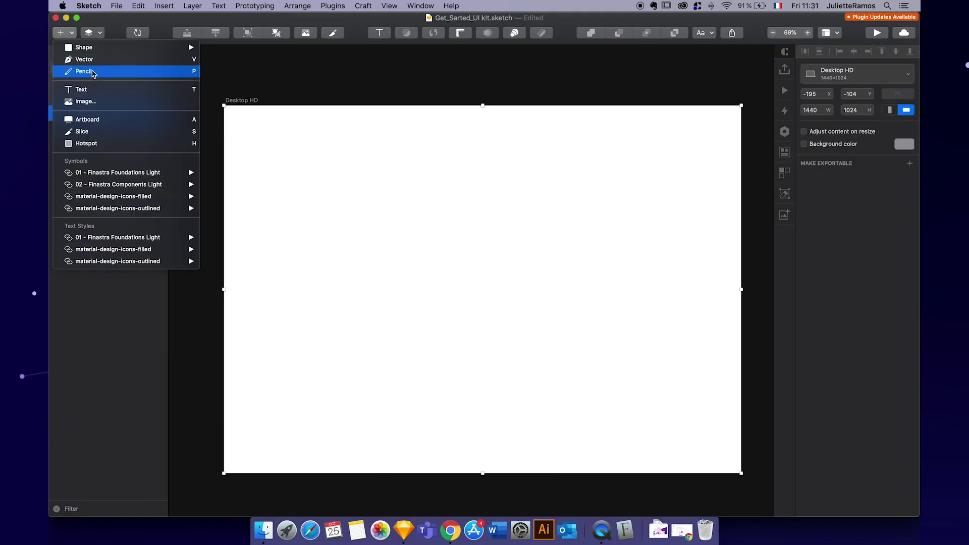
mouse_move(104, 172)
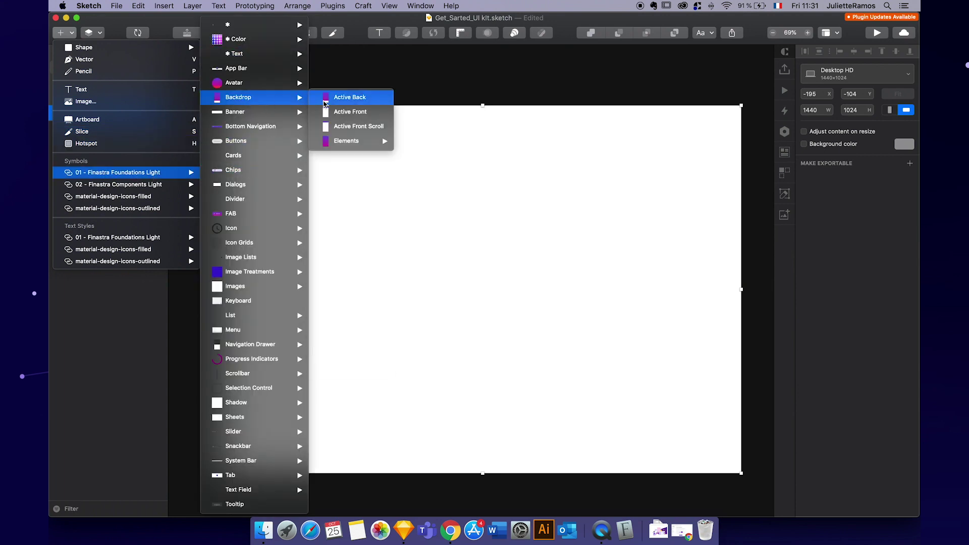
mouse_move(288, 230)
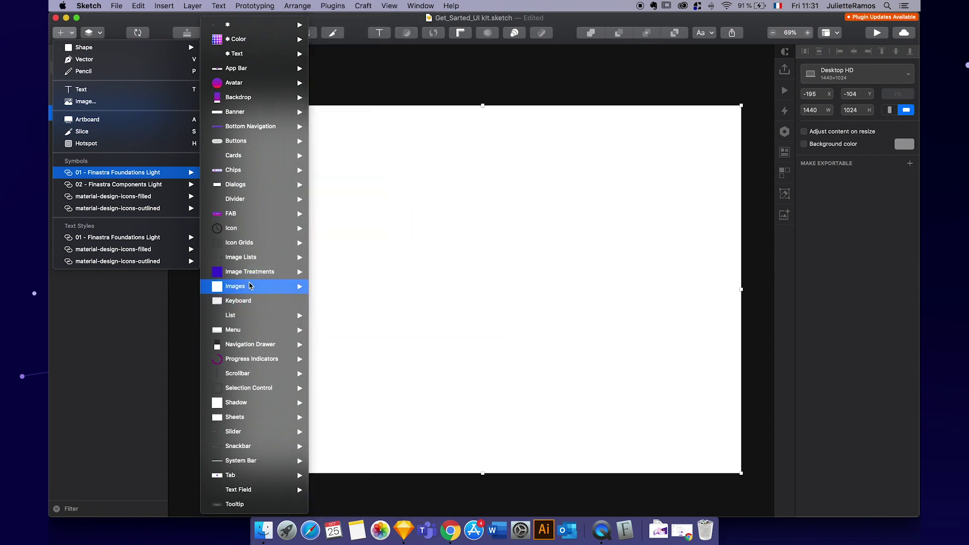
mouse_move(250, 286)
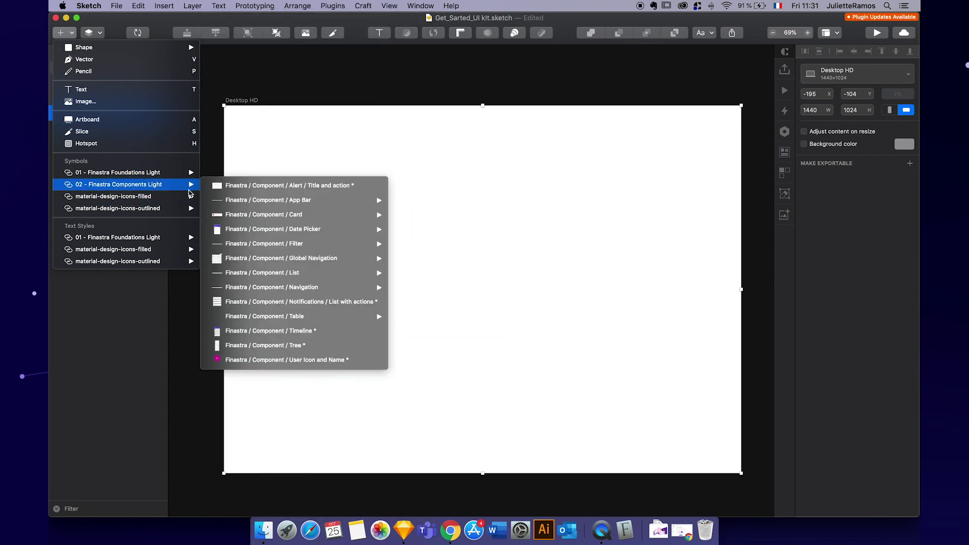
mouse_move(297, 202)
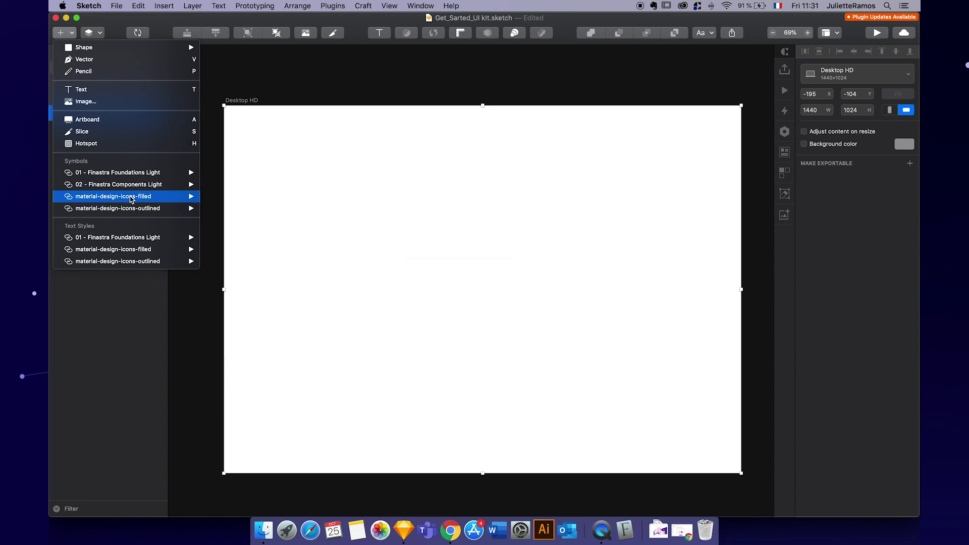
mouse_move(106, 202)
mouse_move(151, 209)
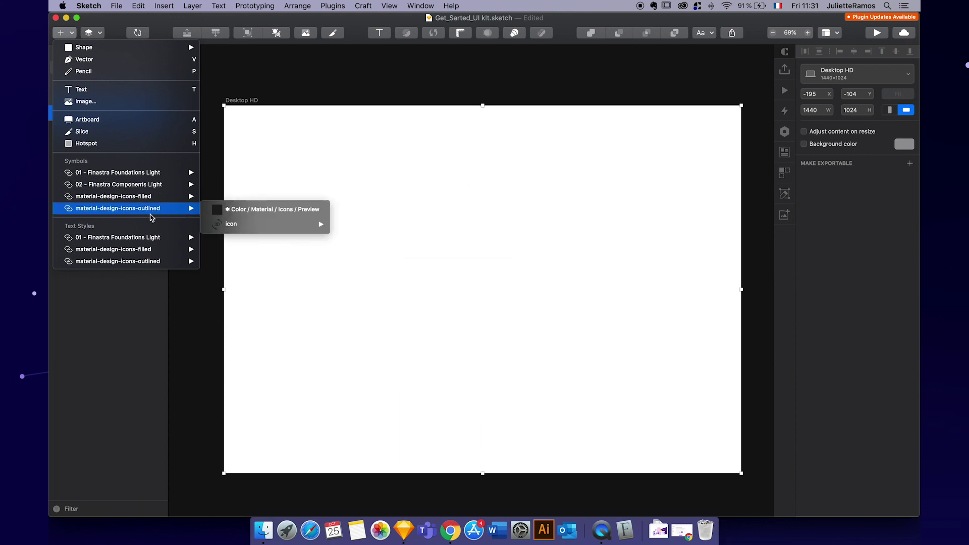
mouse_move(406, 255)
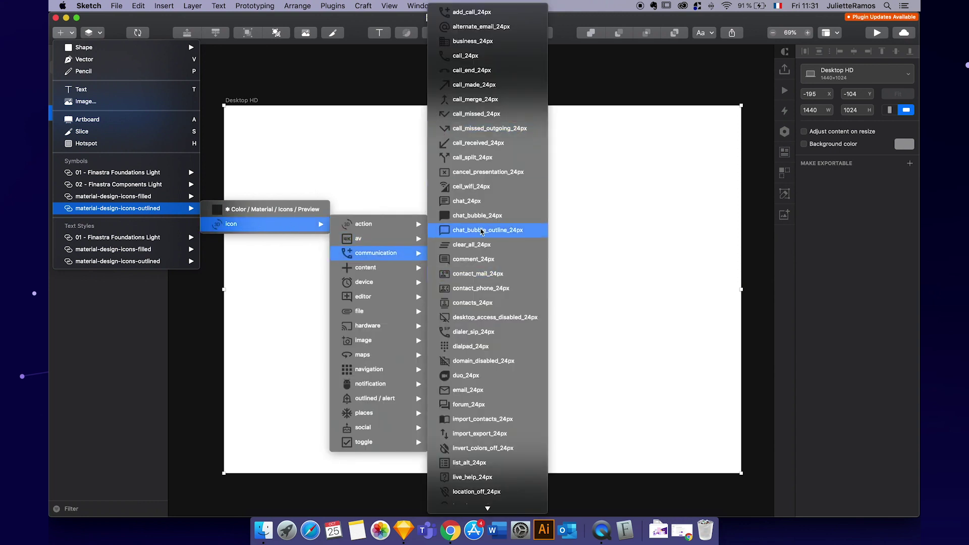
scroll(482, 231, down, 10)
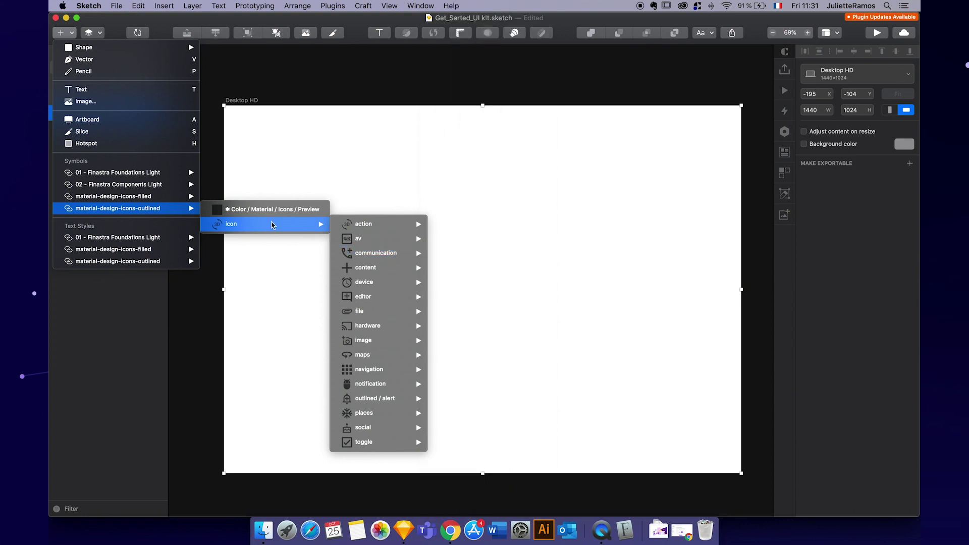
Place the App Bar > Basic symbol at the artboard top and stretch it to 1440 wide.
mouse_move(147, 184)
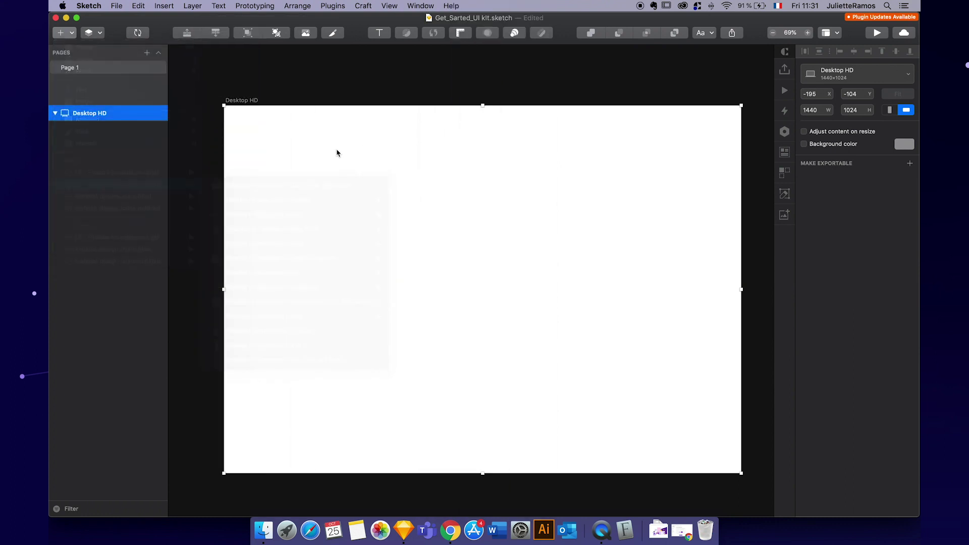
click(71, 34)
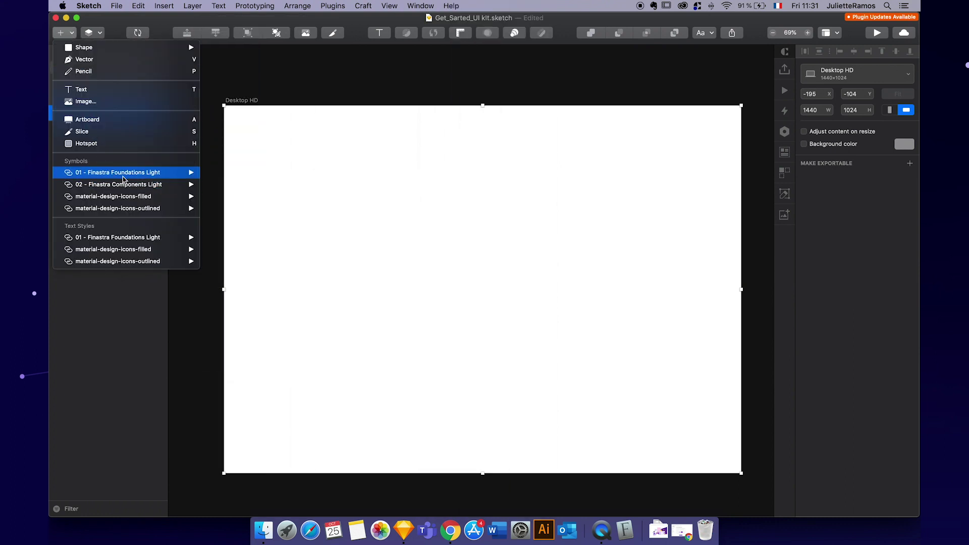
mouse_move(132, 186)
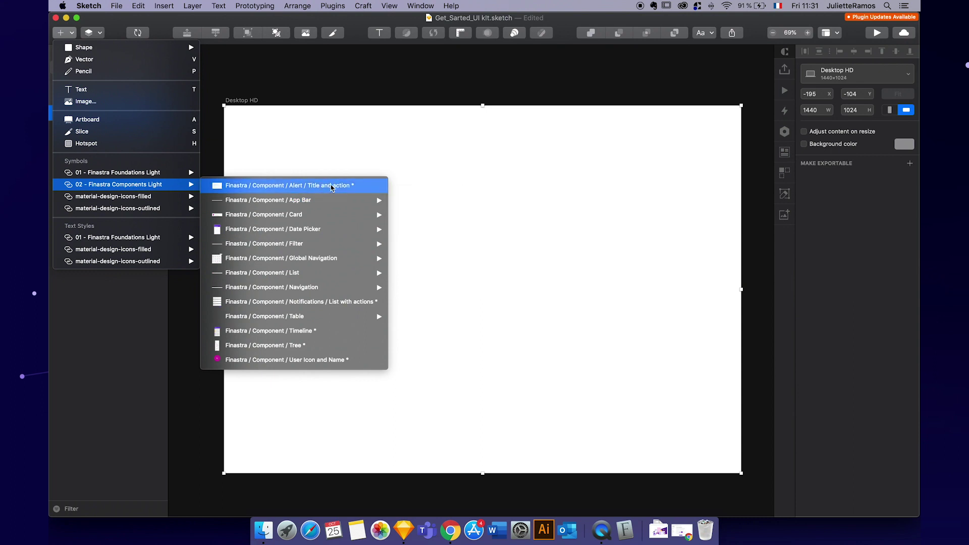
mouse_move(314, 202)
click(430, 201)
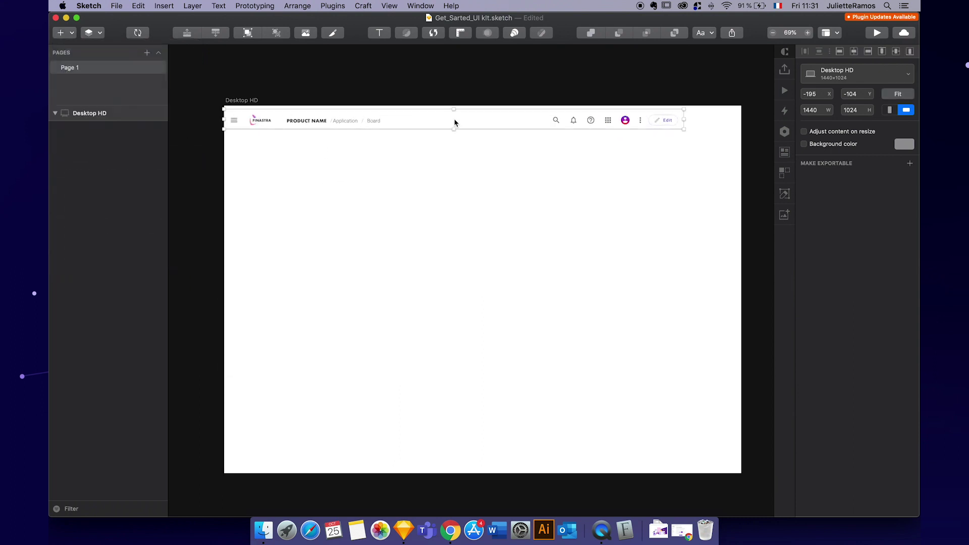
click(454, 122)
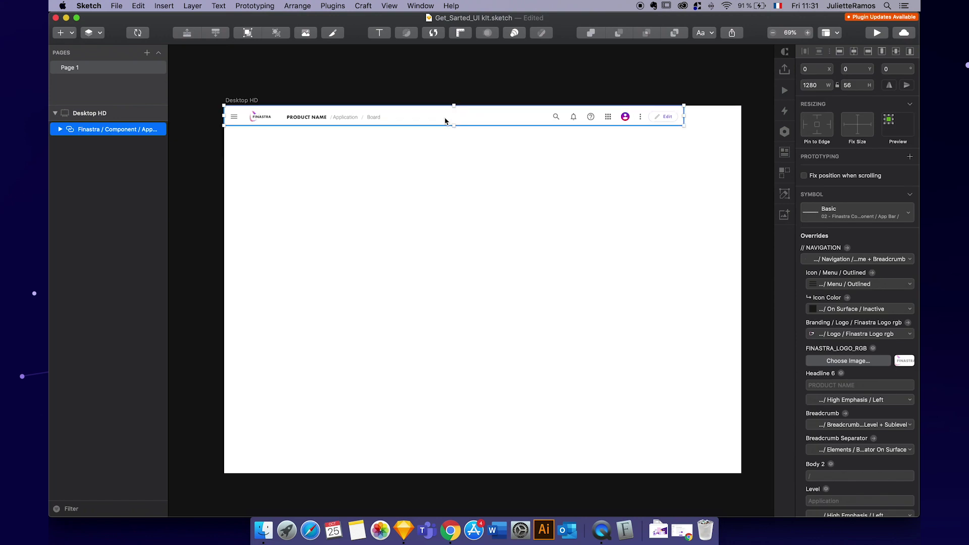
drag(683, 117, 740, 118)
click(656, 170)
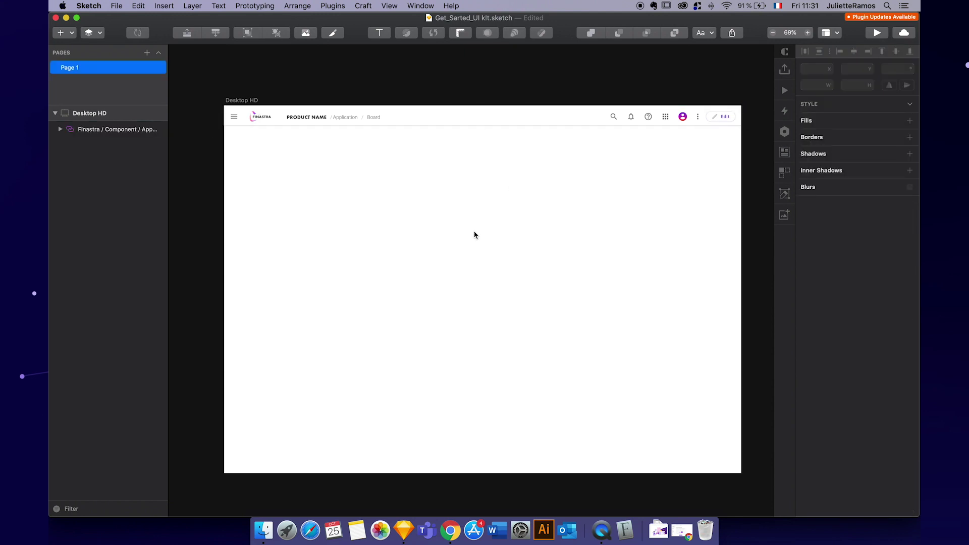
Insert the Card > Account > Standard > Balance + Footer symbol ($123,067.98) below the App Bar.
click(66, 34)
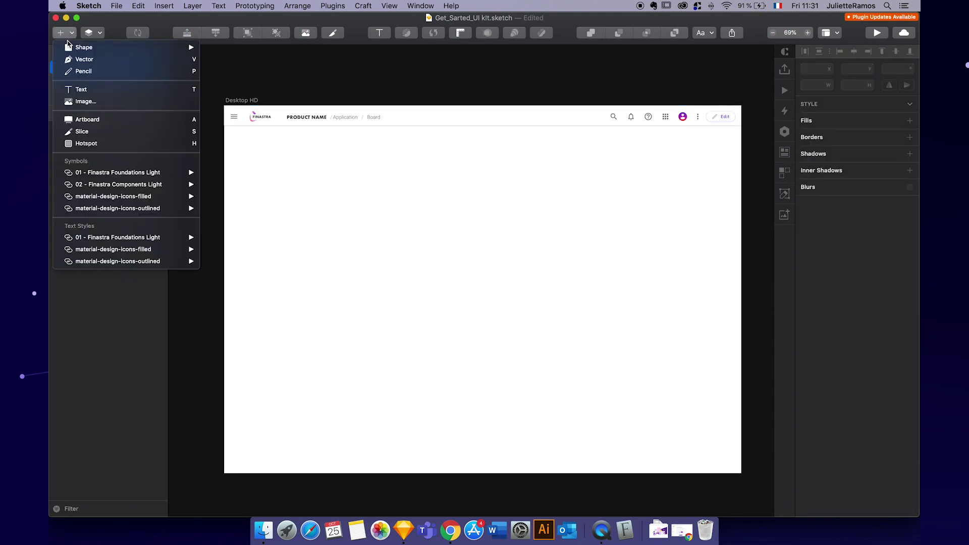
mouse_move(170, 185)
mouse_move(273, 202)
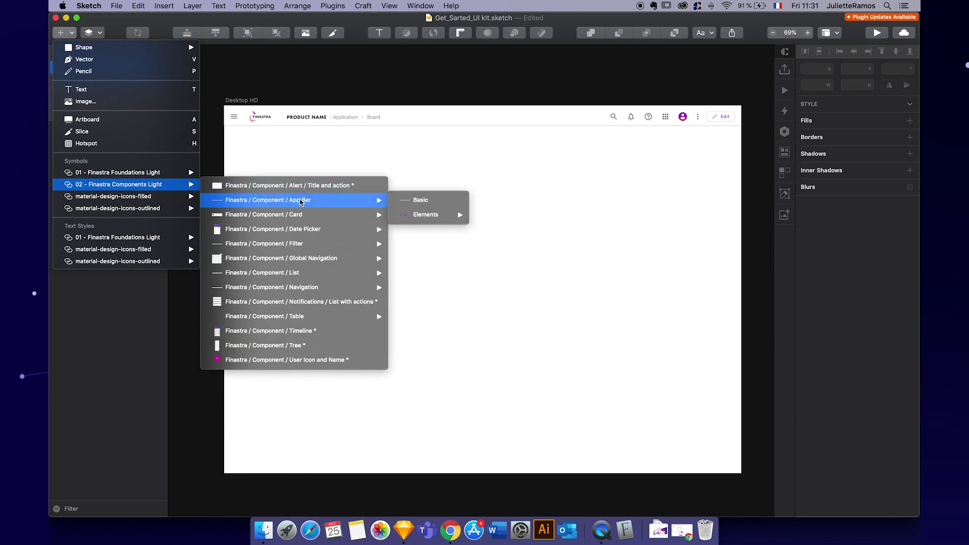
mouse_move(314, 216)
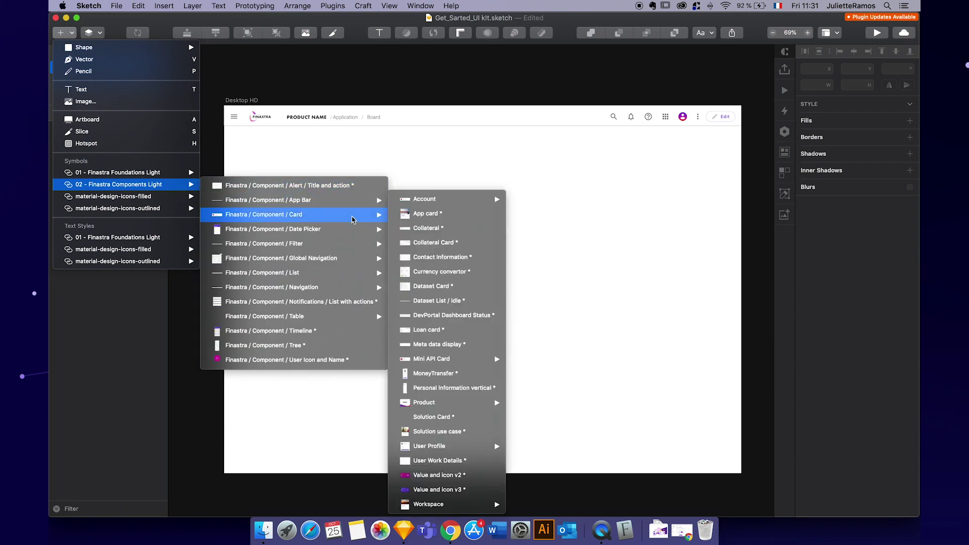
mouse_move(447, 202)
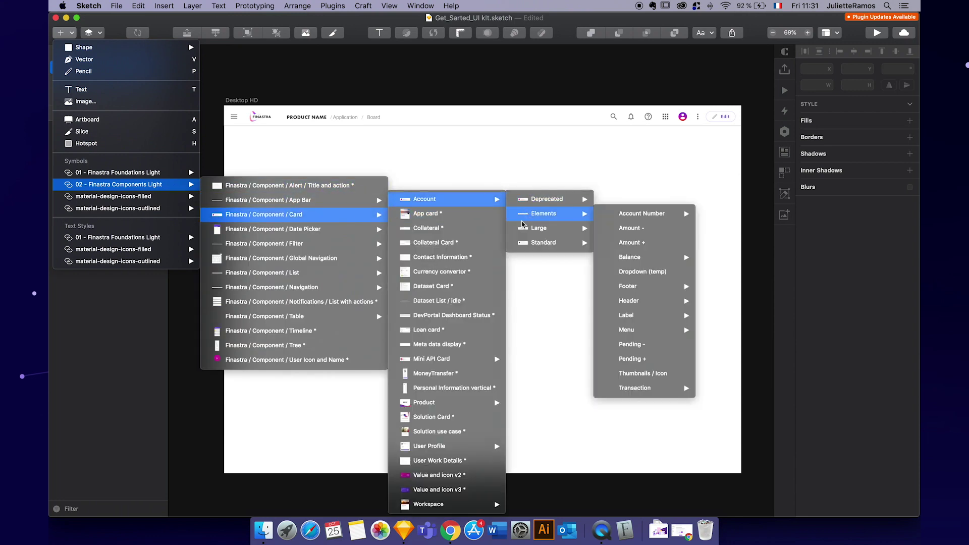
mouse_move(550, 245)
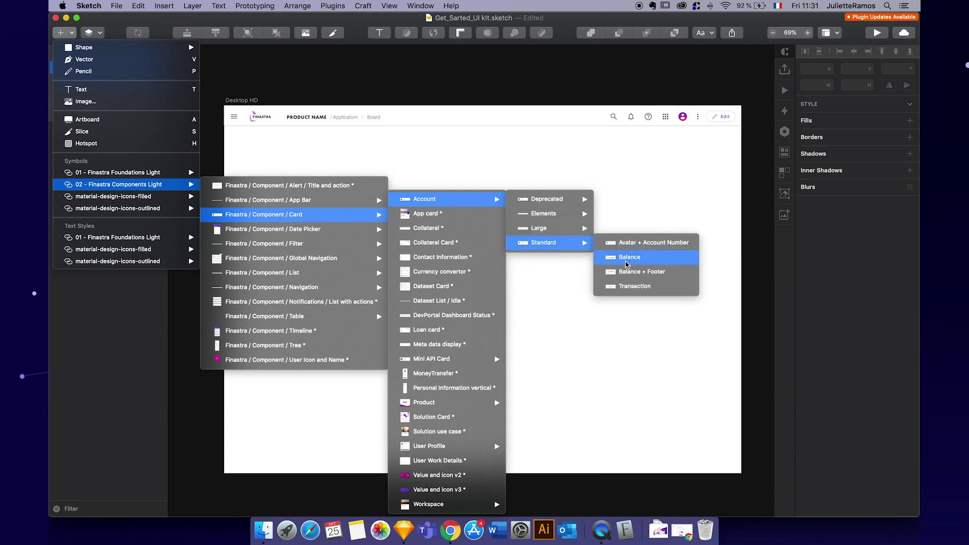
click(641, 272)
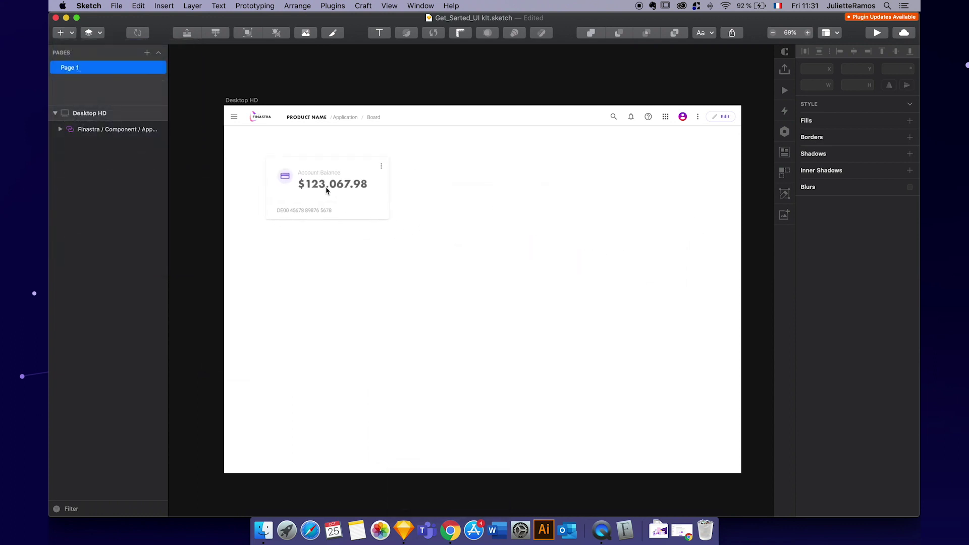
click(313, 183)
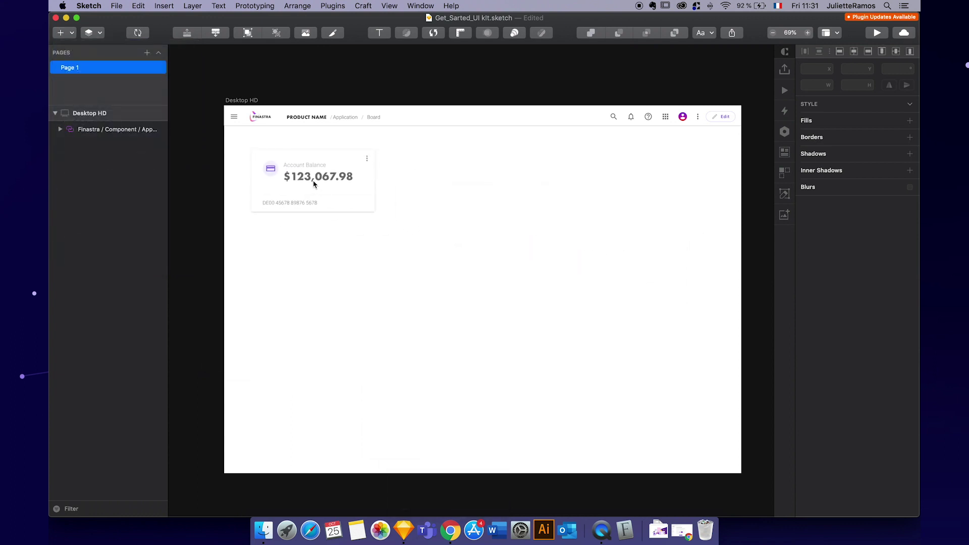
click(419, 203)
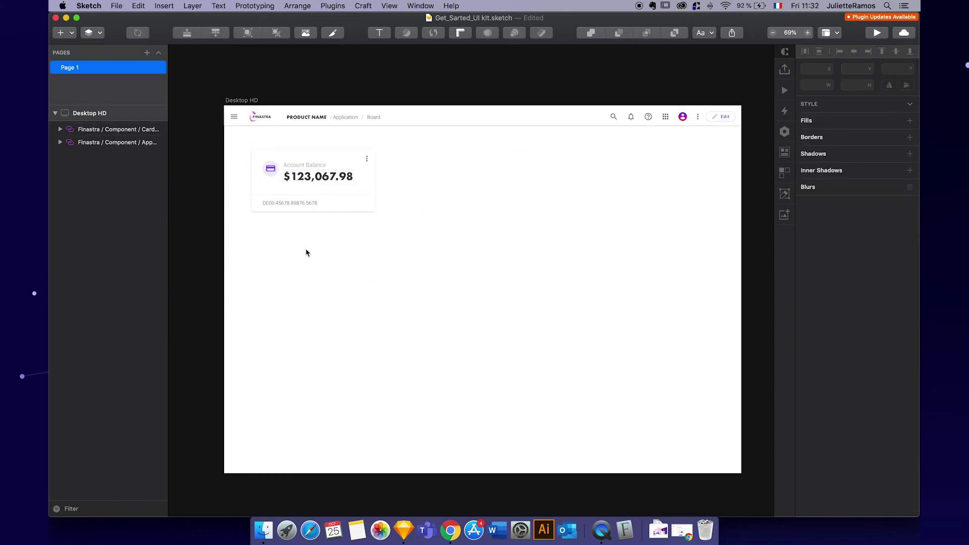